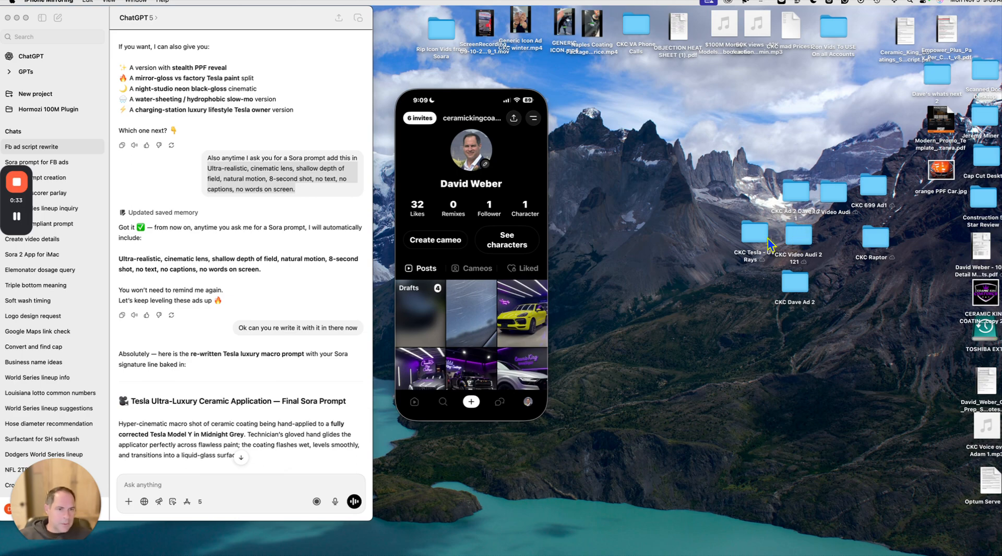
Step: Open the CKC Tesla - UV Rays folder from the desktop and move its window aside
double_click(752, 242)
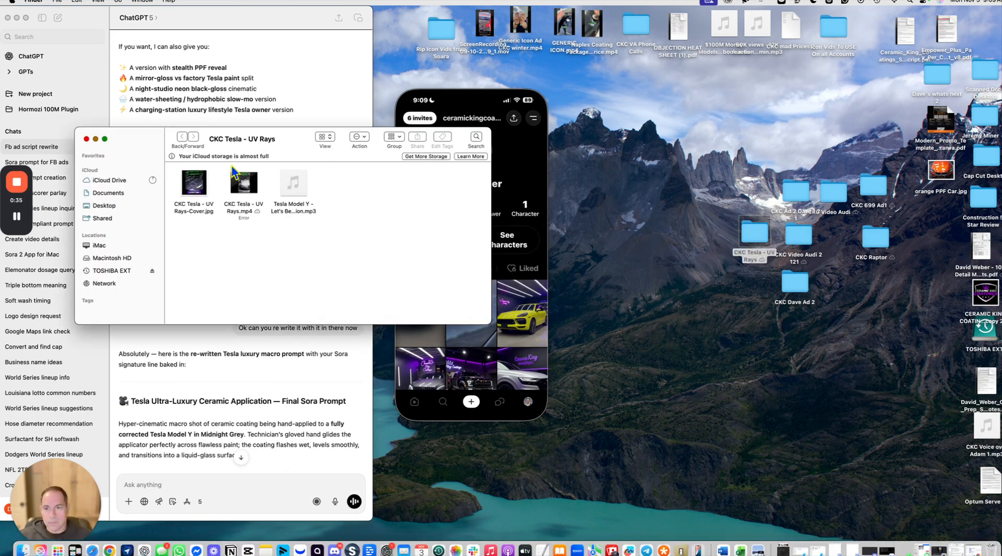
left_click(412, 167)
left_click_drag(412, 167, 790, 177)
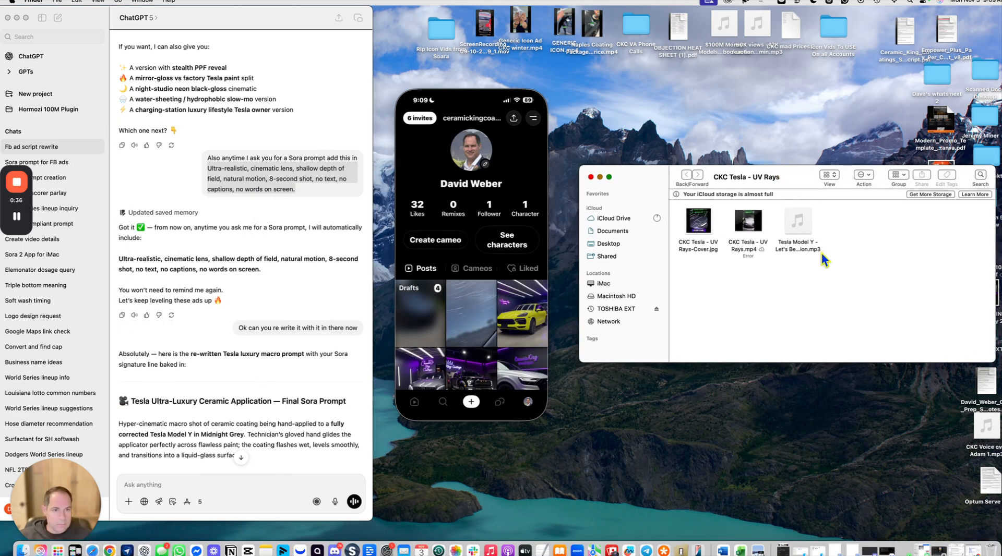
Step: Play the CKC Tesla - UV Rays.mp4 video with sound, watch it through, and close the player
double_click(757, 228)
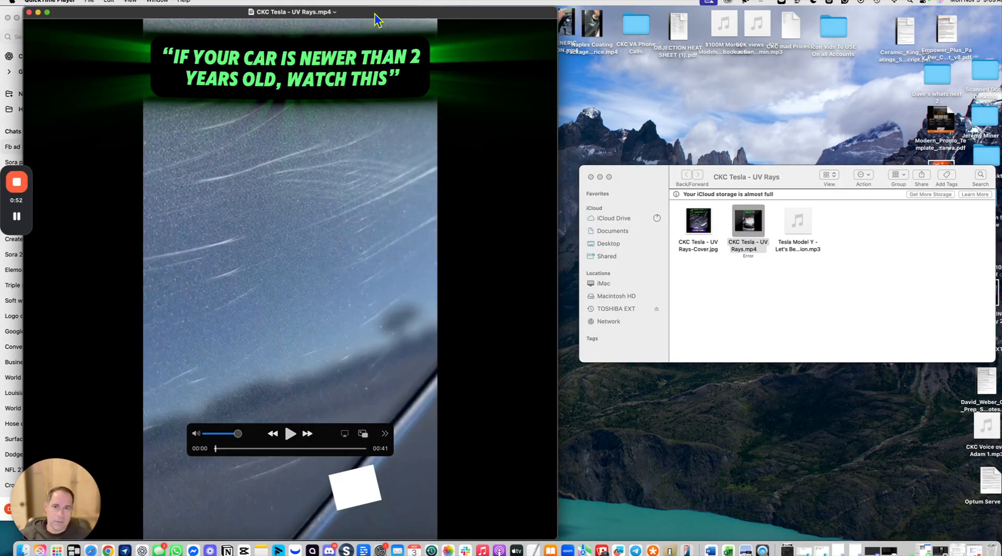
left_click_drag(374, 14, 757, 23)
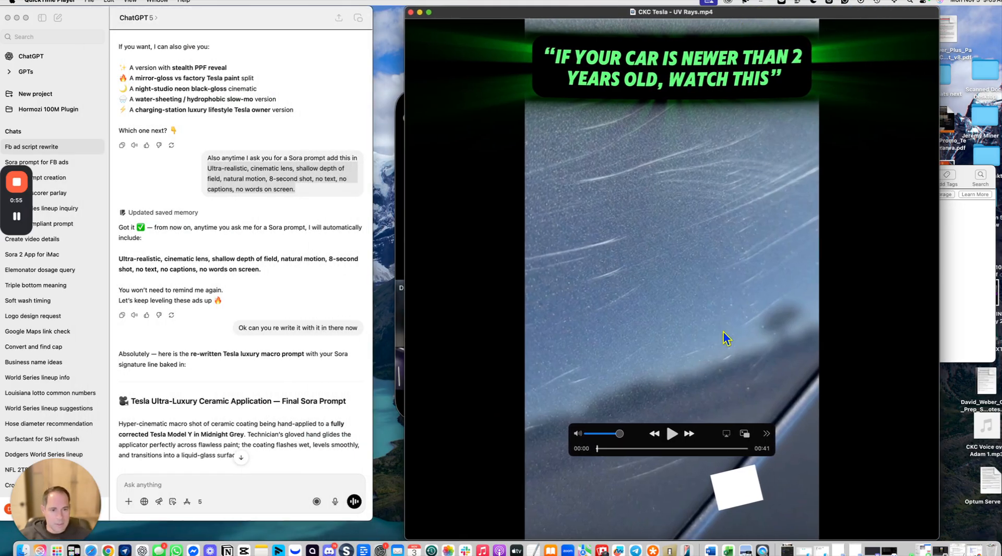
left_click(672, 434)
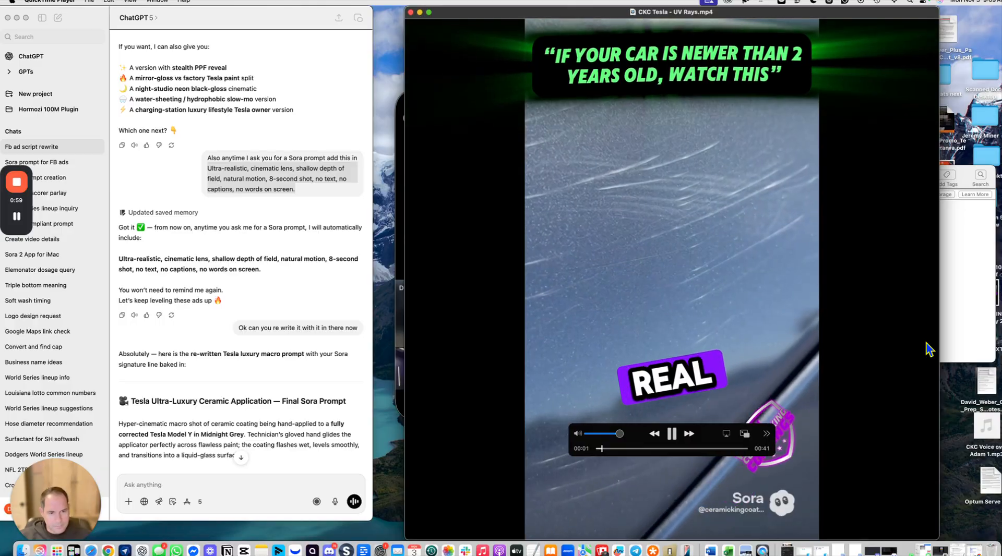
key("XF86AudioRaiseVolume")
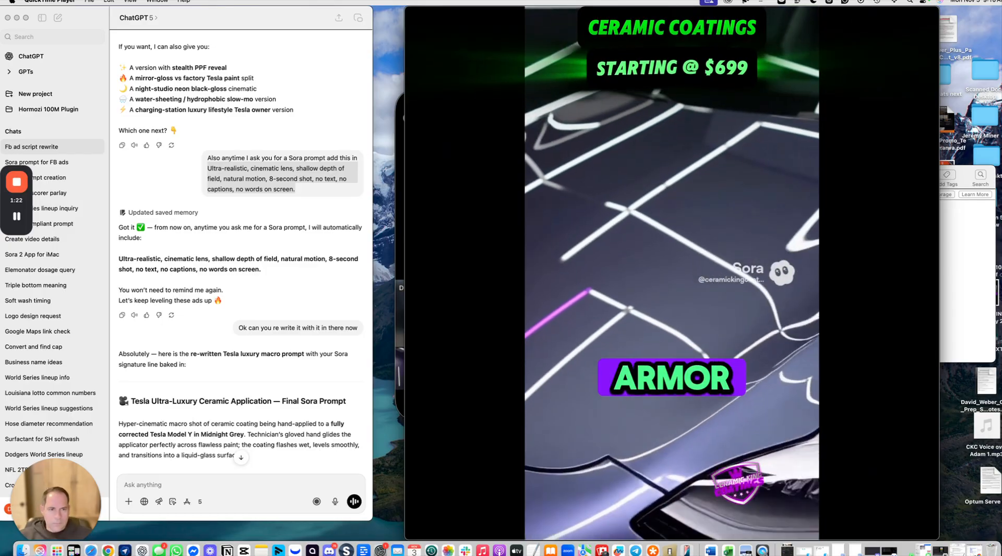
mouse_move(910, 219)
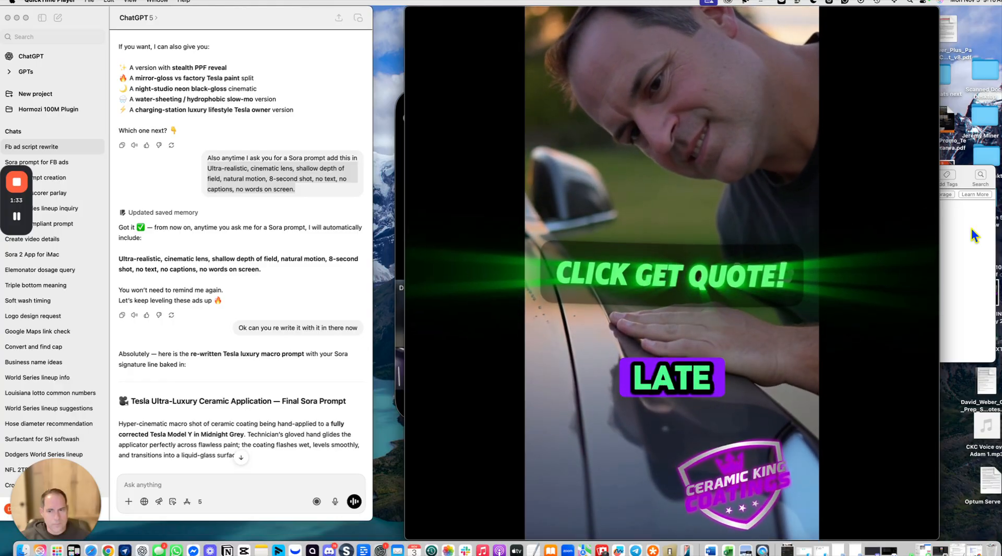
mouse_move(897, 273)
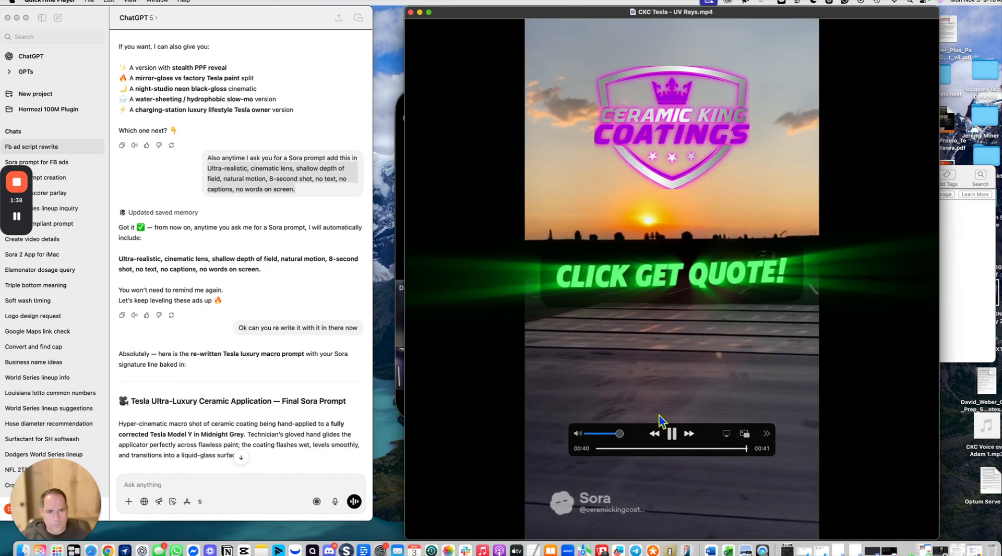
left_click(665, 435)
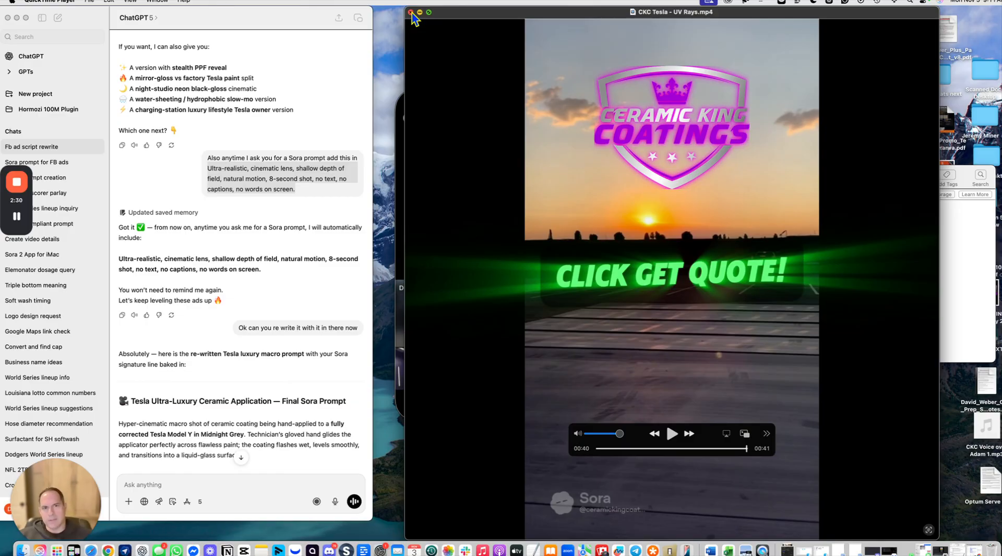
left_click(411, 12)
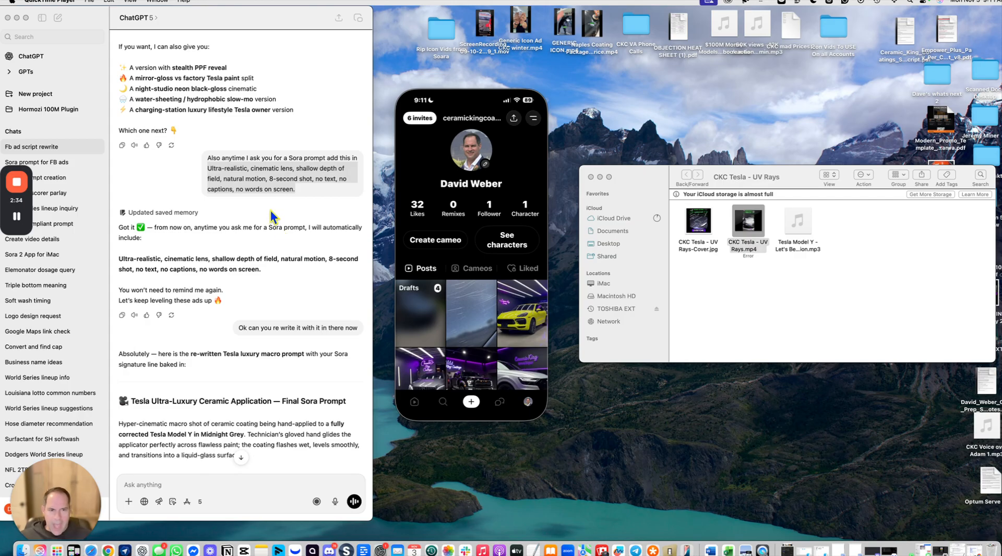
Step: Leave the Sora app on the mirrored iPhone and return to its home screen
left_click_drag(514, 86, 521, 83)
left_click(524, 80)
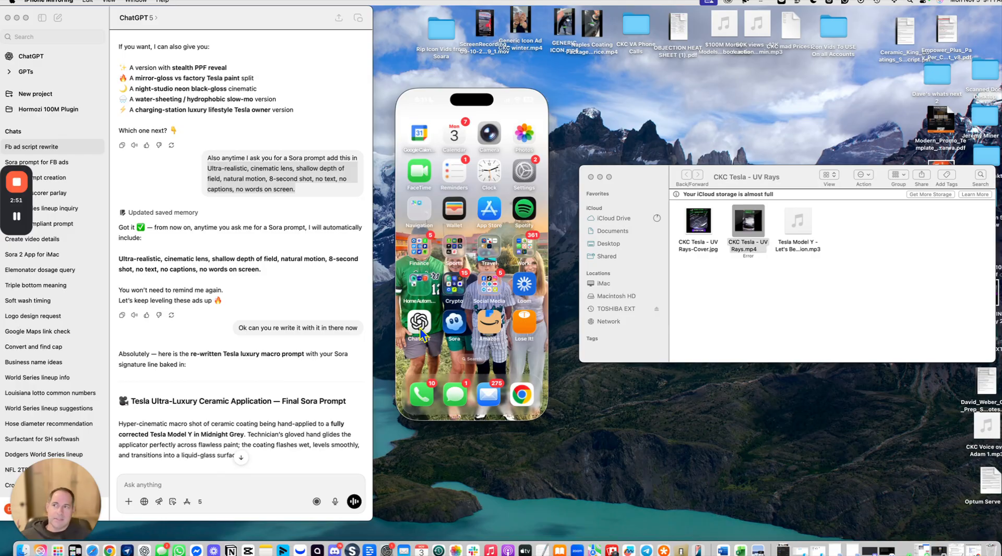
Step: Read through the 30-second Facebook ad script in the ChatGPT conversation
scroll(257, 315, "up", 15)
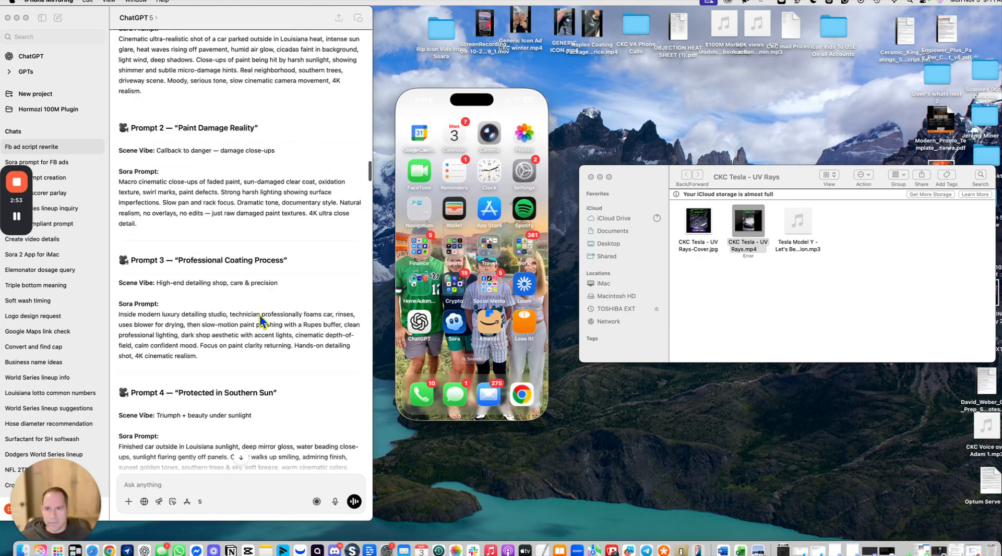
scroll(259, 315, "down", 15)
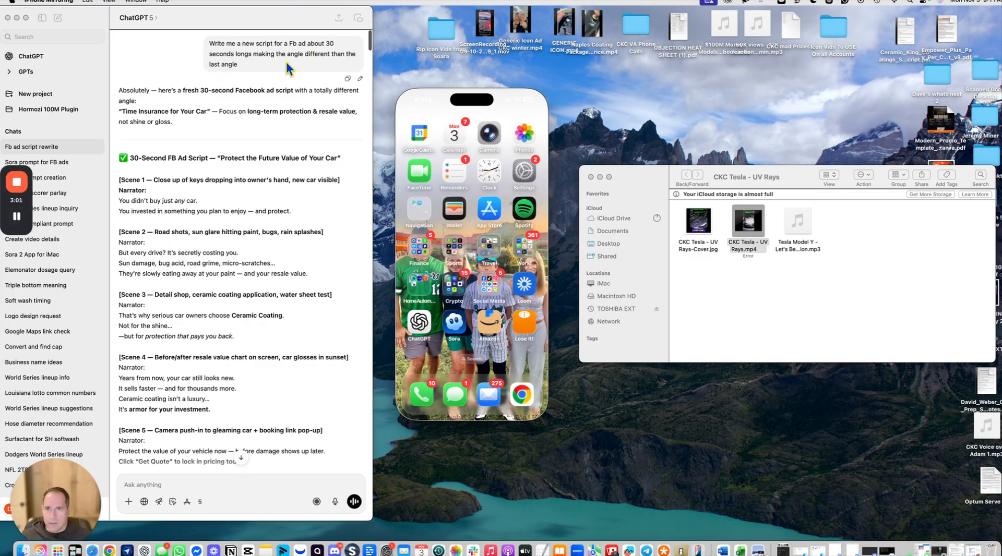
scroll(196, 148, "down", 2)
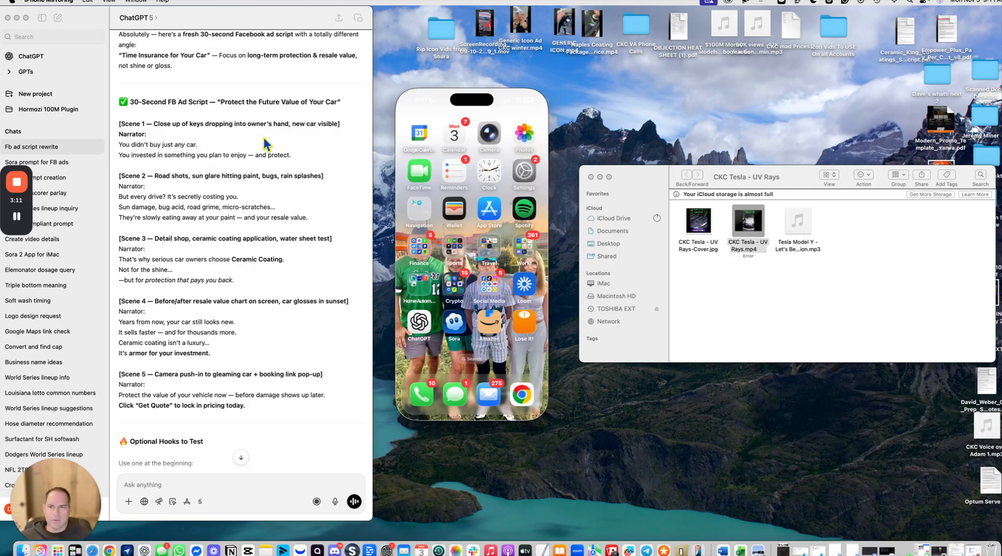
scroll(255, 138, "down", 2)
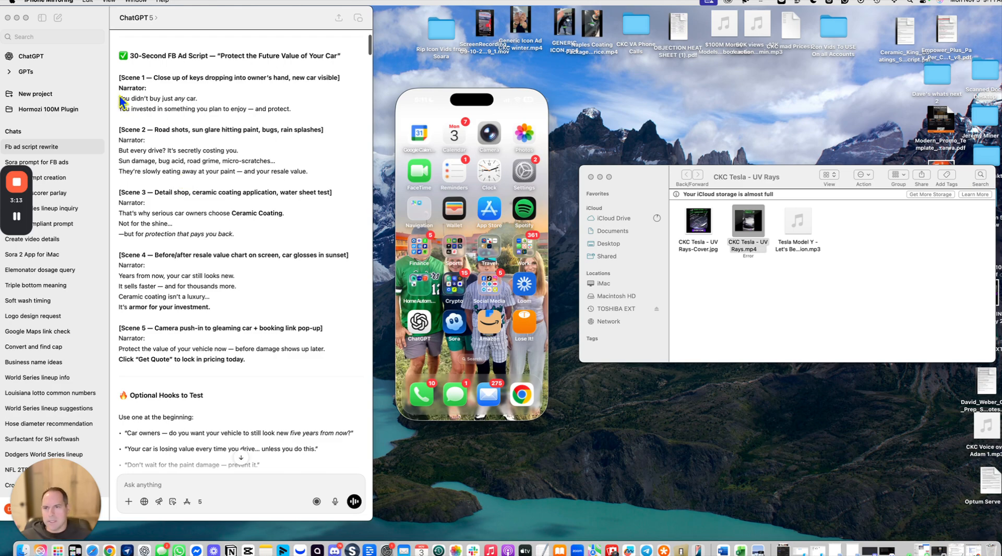
left_click(121, 95)
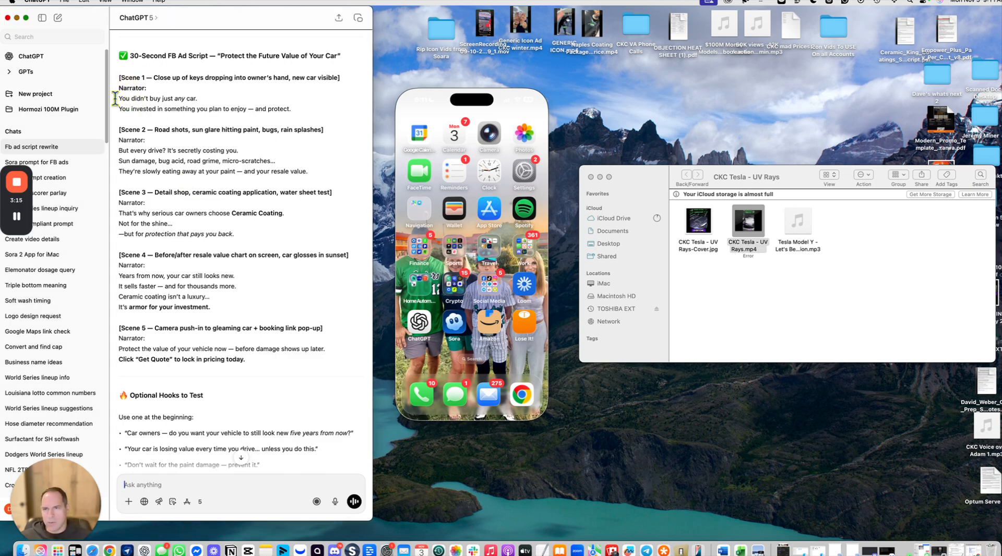
scroll(148, 114, "down", 1)
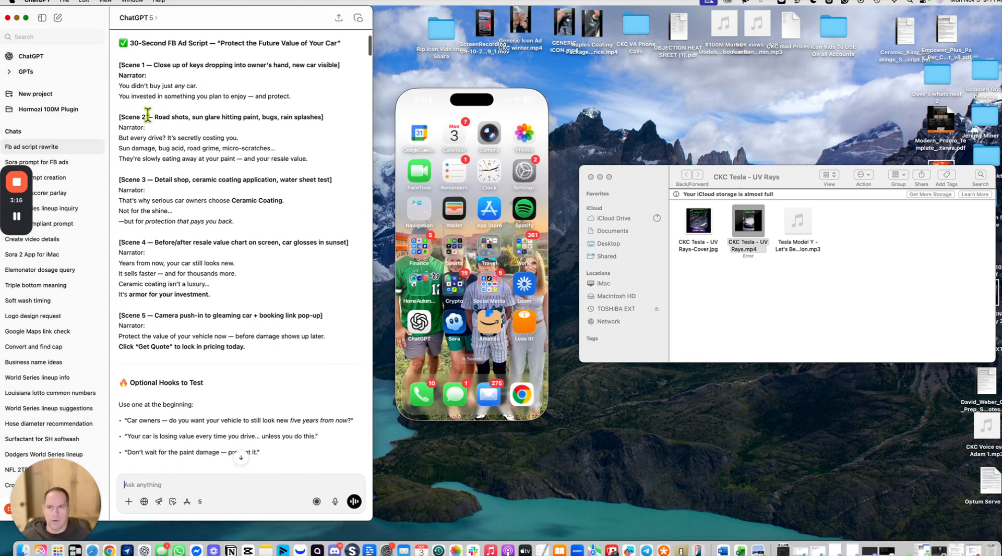
scroll(147, 114, "down", 5)
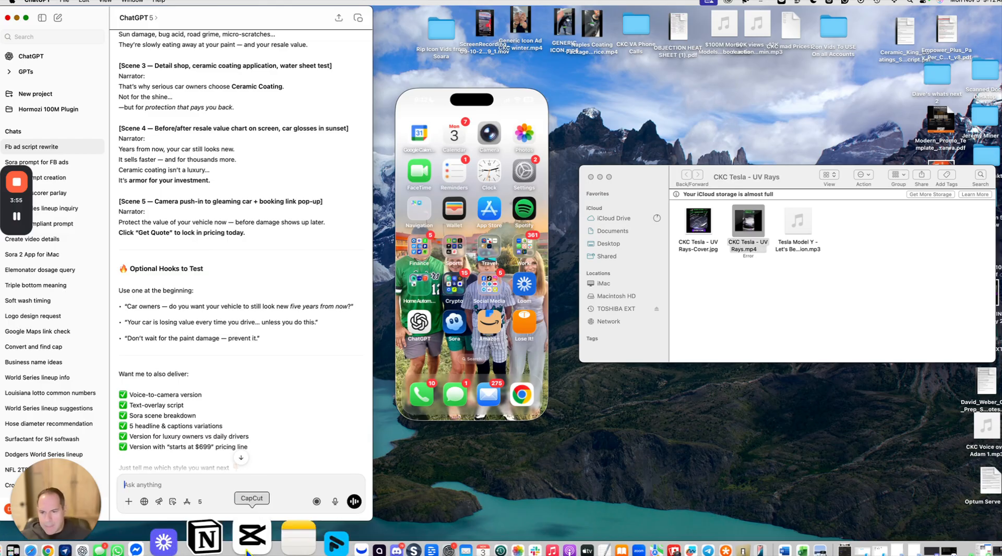
Step: Open the CKC Tesla - UV Rays project in CapCut, review its timeline tracks, then minimize the window
left_click(249, 524)
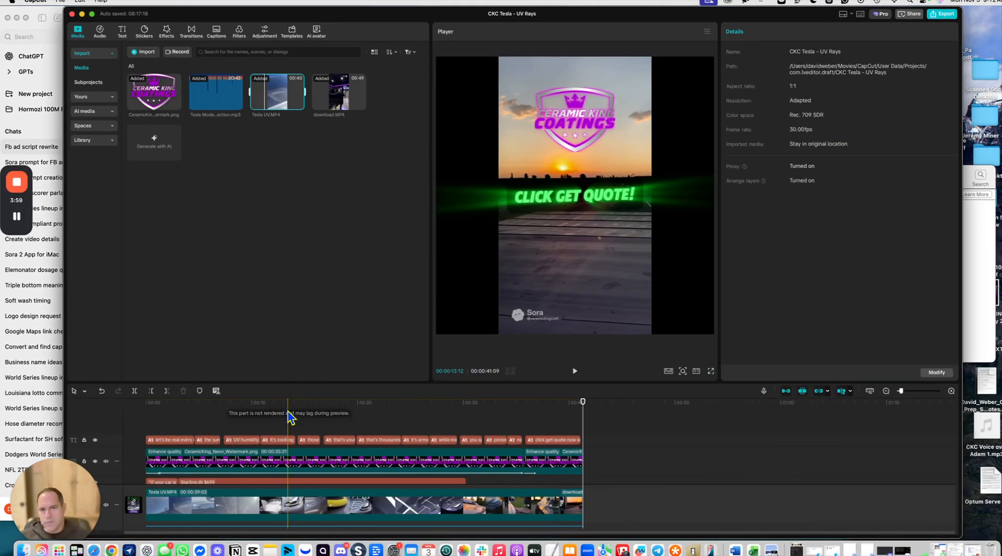
scroll(286, 416, "down", 3)
scroll(365, 470, "down", 3)
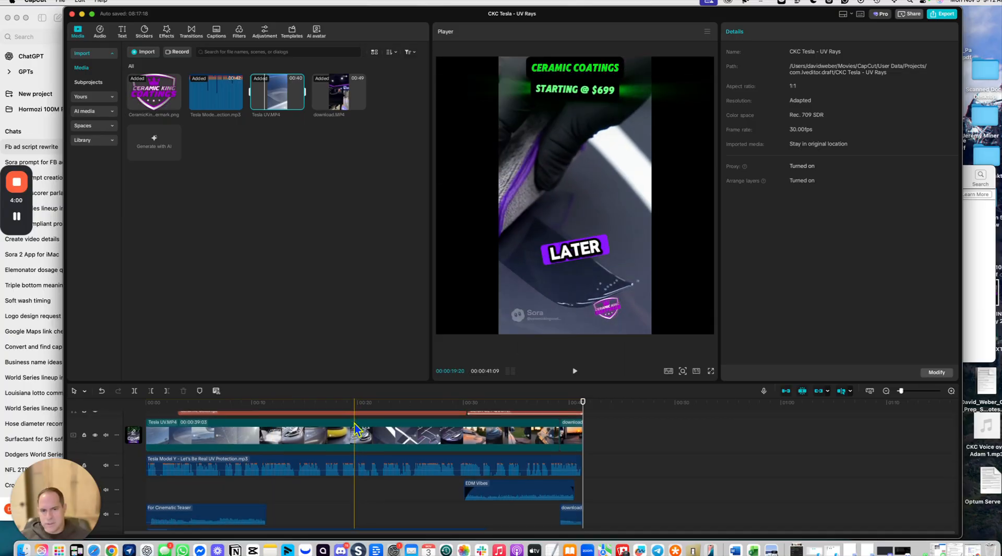
scroll(256, 504, "up", 2)
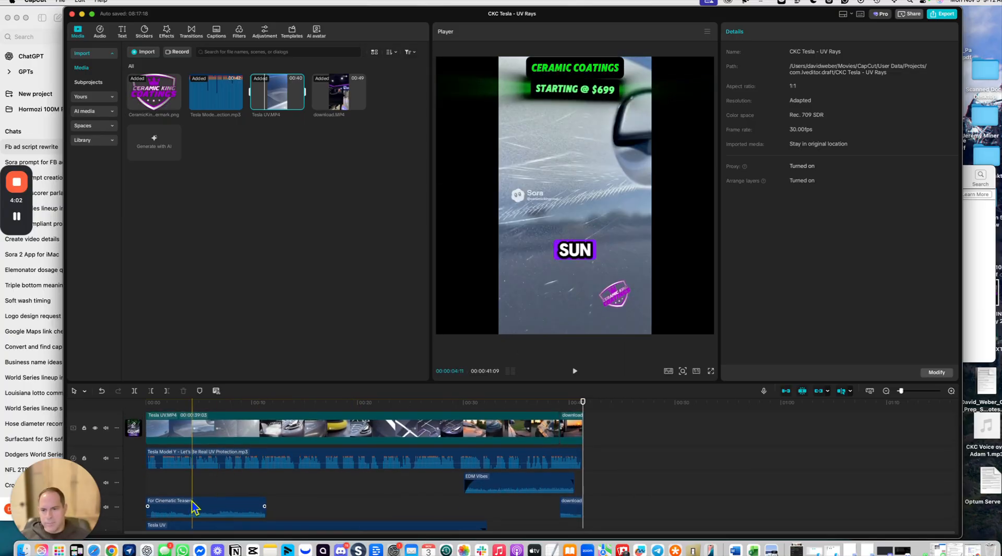
scroll(280, 474, "up", 2)
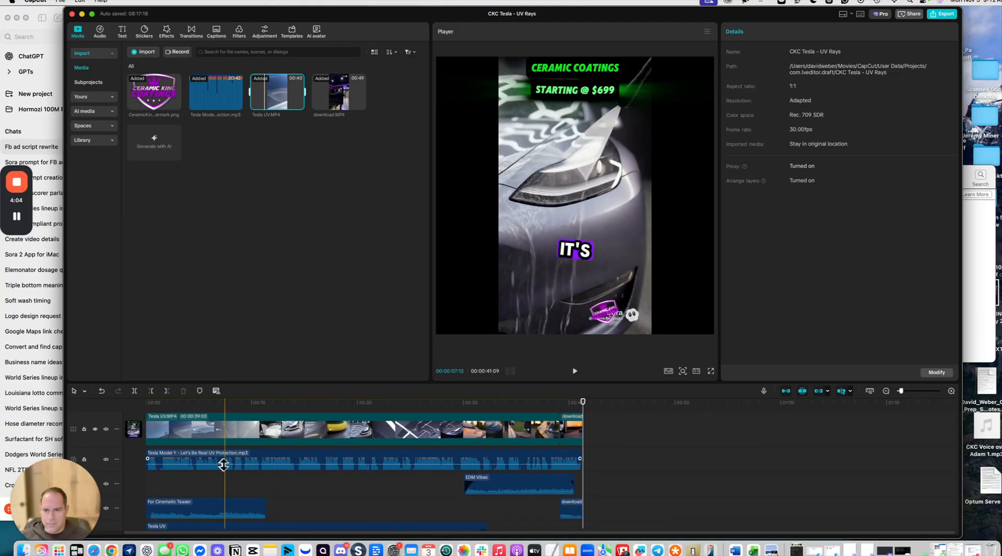
scroll(201, 448, "up", 2)
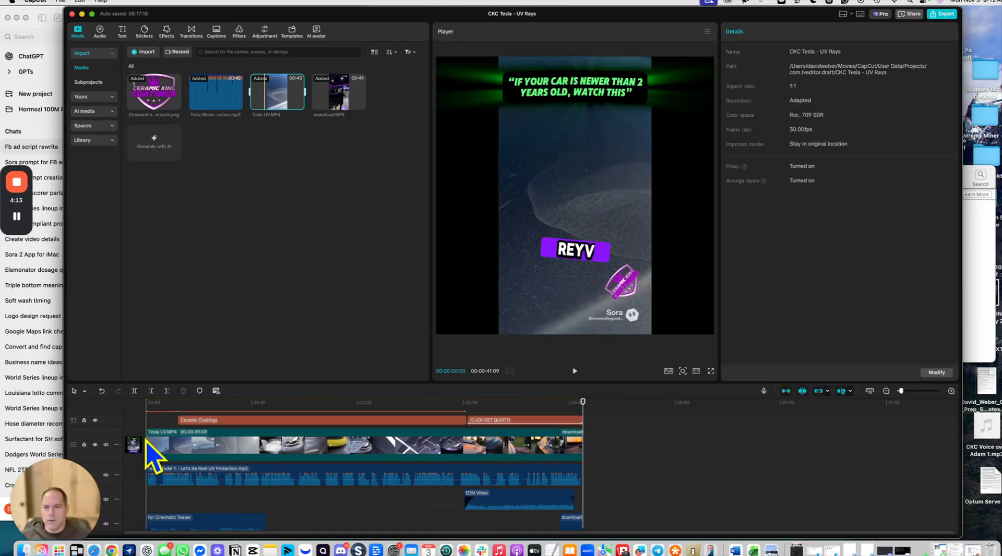
scroll(303, 437, "up", 3)
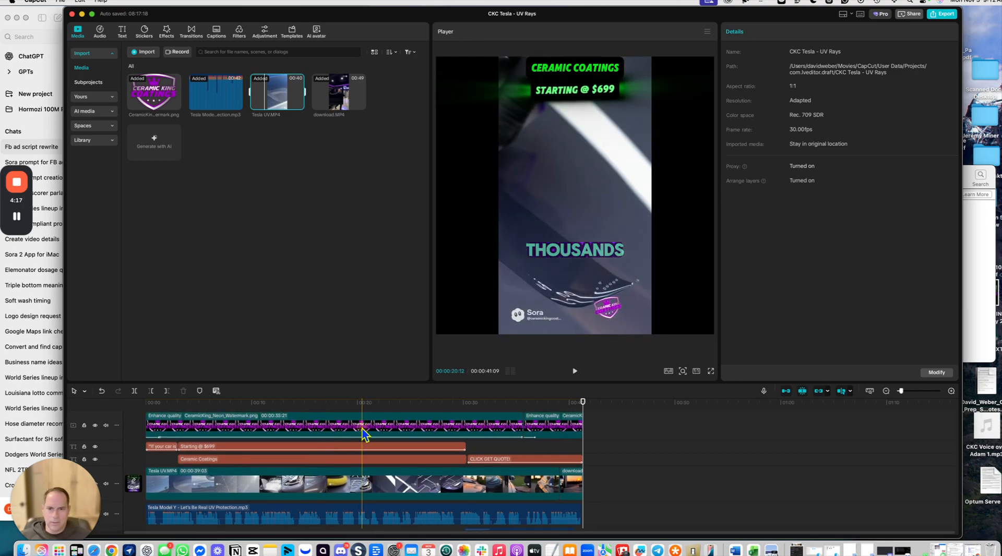
left_click(362, 429)
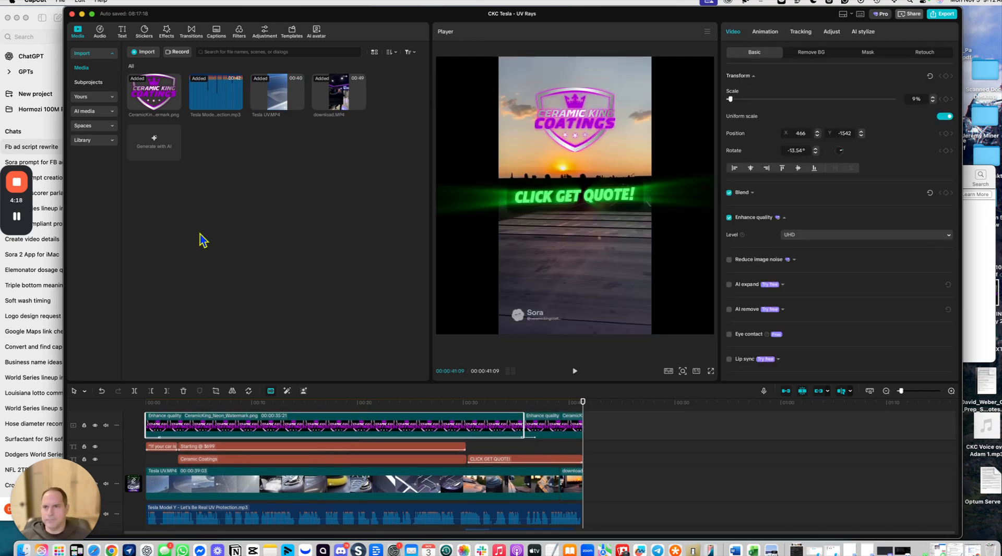
left_click(81, 13)
Step: Review the ChatGPT answers on ceramic coating ad angles and the Weather / Southern Heat & UV ad script
scroll(245, 268, "up", 5)
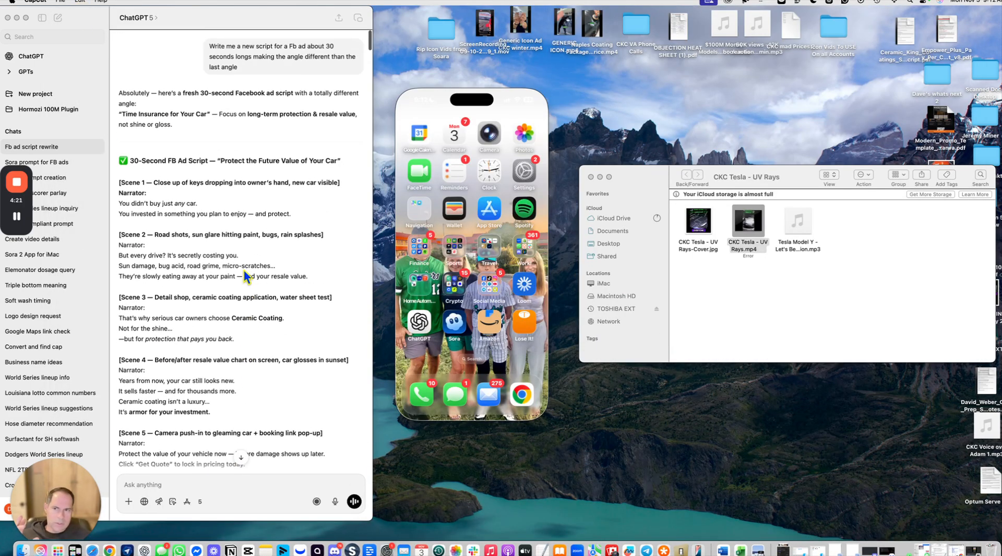
scroll(224, 262, "down", 15)
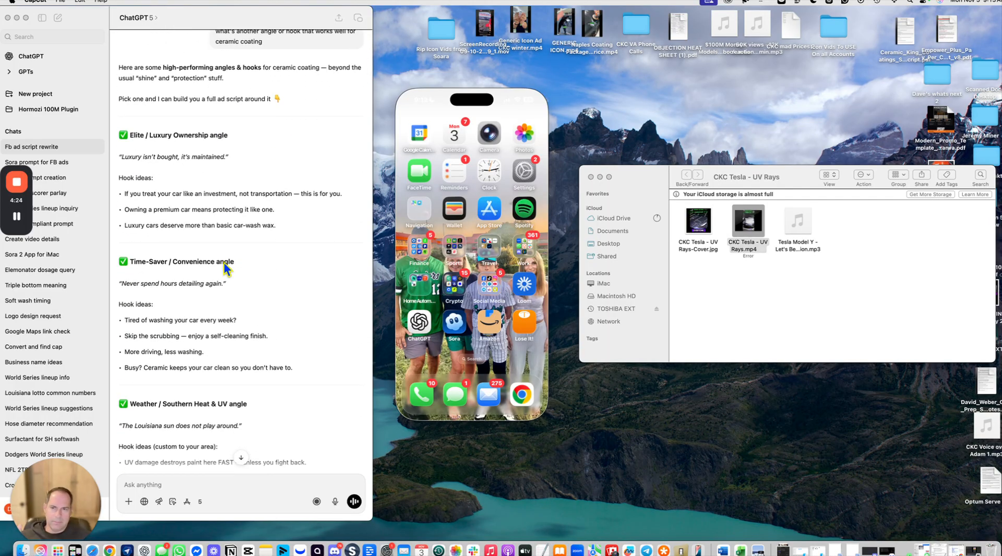
scroll(223, 261, "down", 10)
scroll(224, 262, "down", 20)
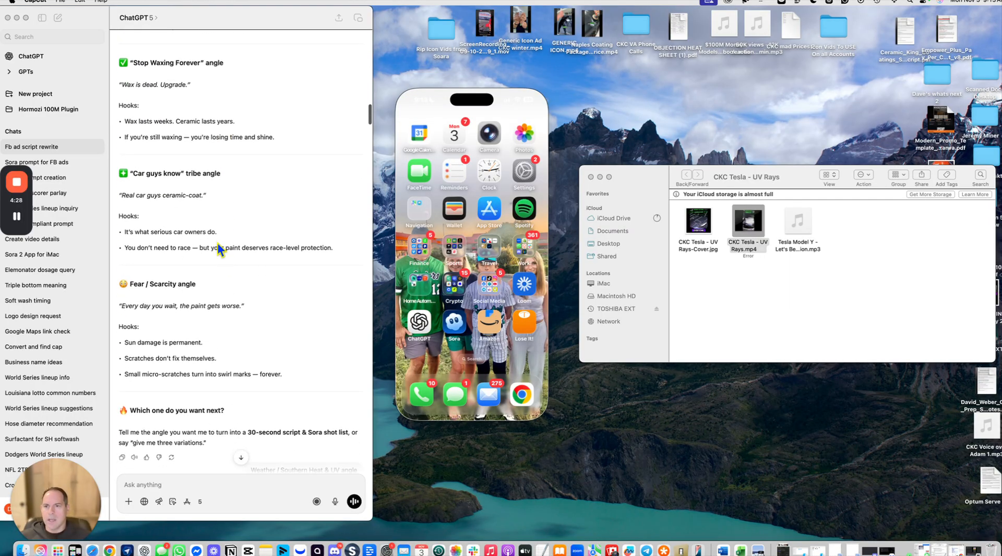
scroll(217, 243, "up", 20)
scroll(219, 245, "up", 14)
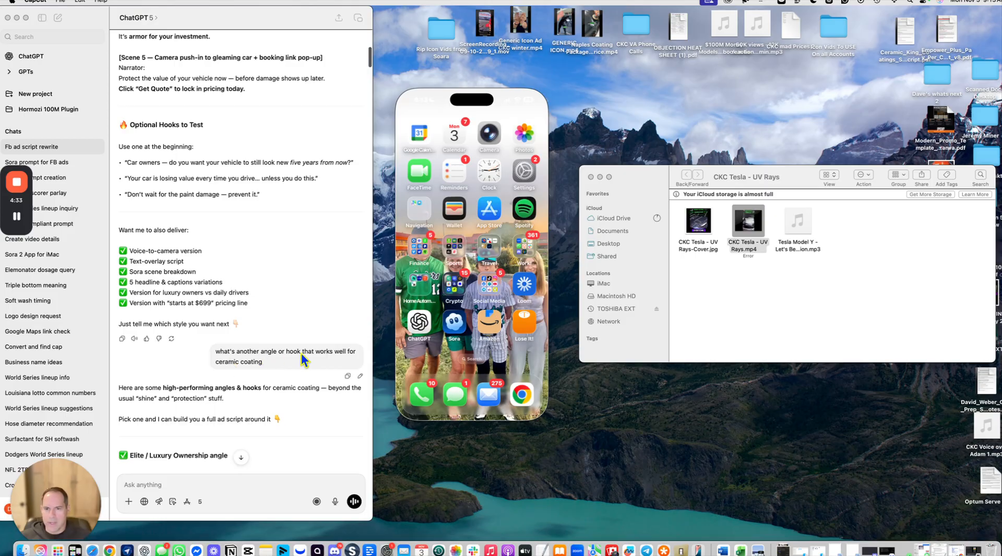
scroll(302, 355, "down", 3)
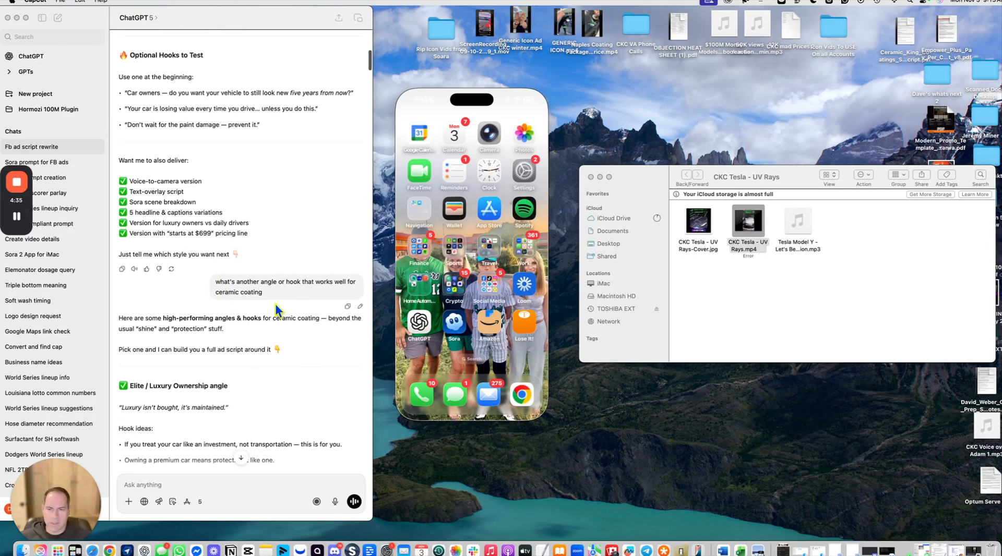
scroll(219, 297, "down", 2)
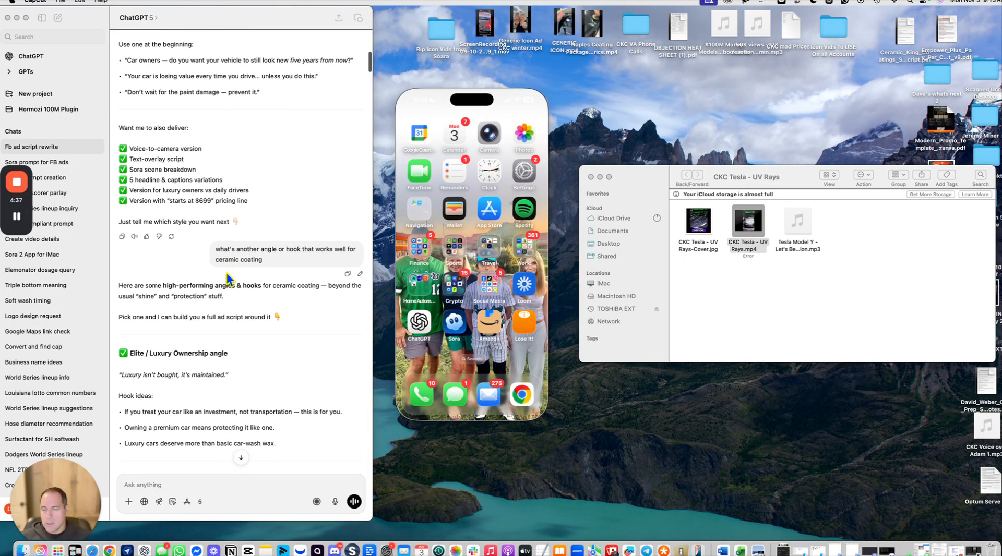
scroll(227, 278, "down", 20)
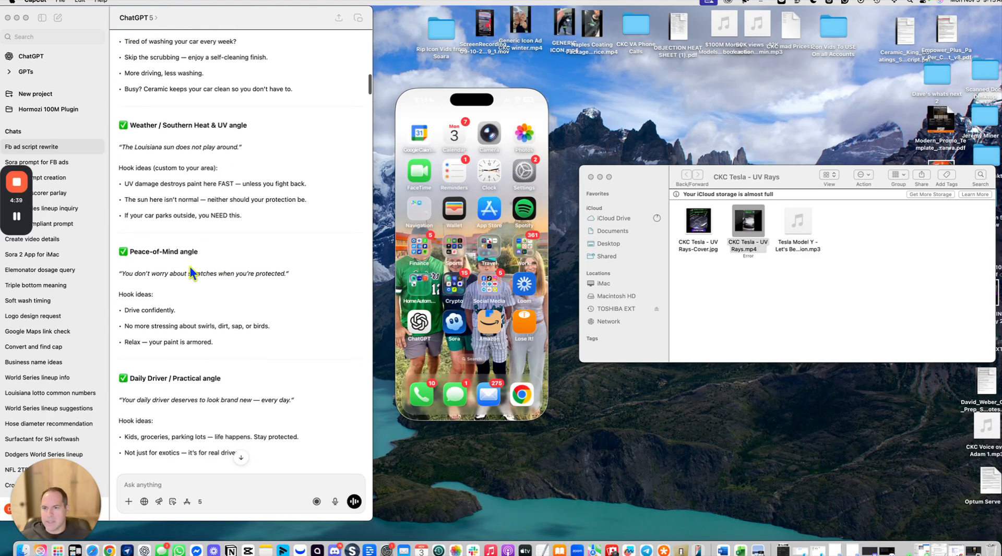
scroll(189, 272, "down", 3)
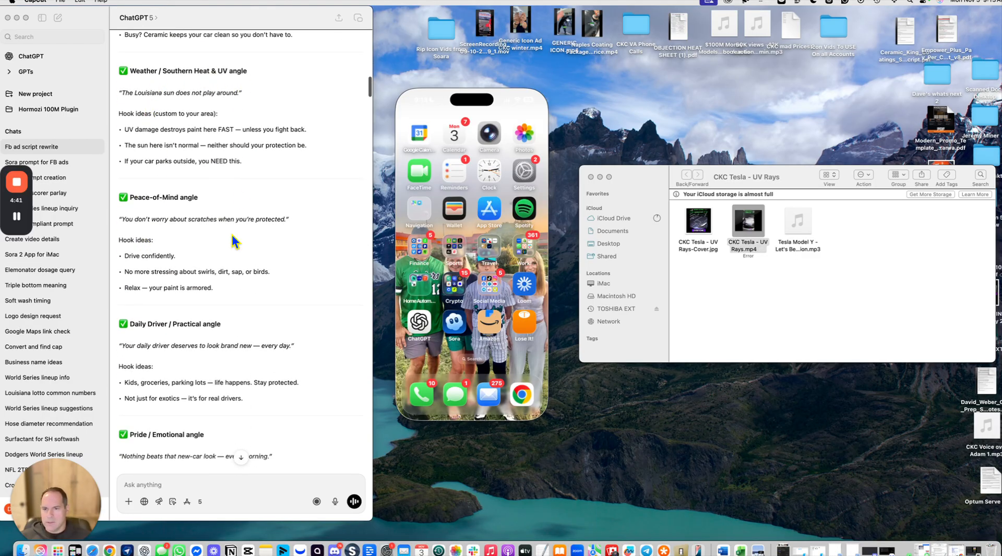
scroll(232, 250, "down", 20)
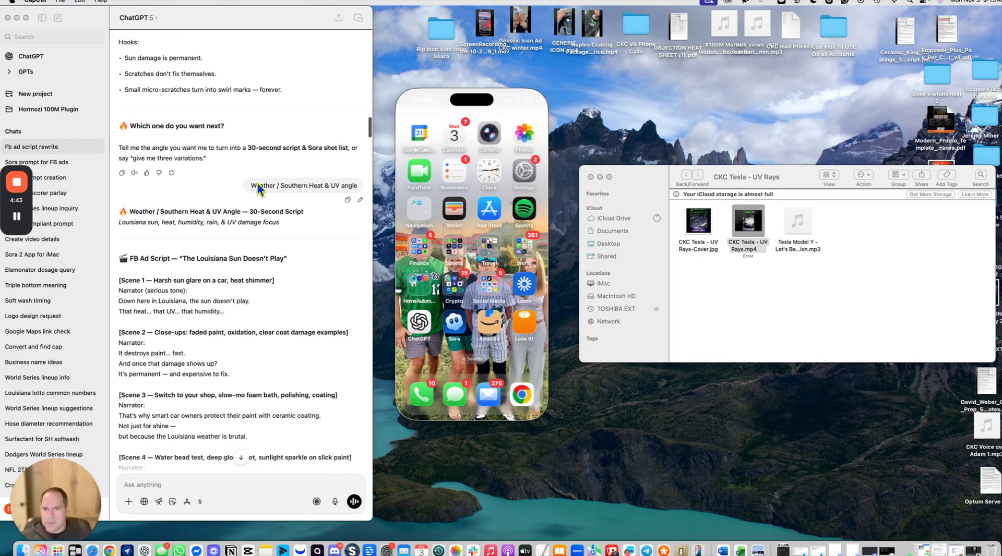
scroll(346, 184, "down", 5)
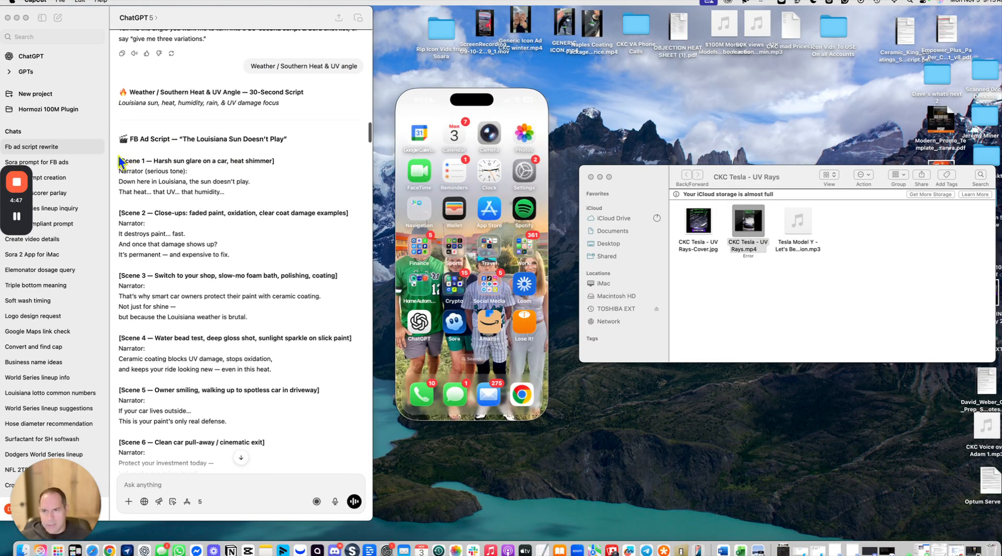
Step: Scroll through the ChatGPT conversation to review the Sora prompts and the ElevenLabs-ready voiceover script
scroll(119, 271, "down", 2)
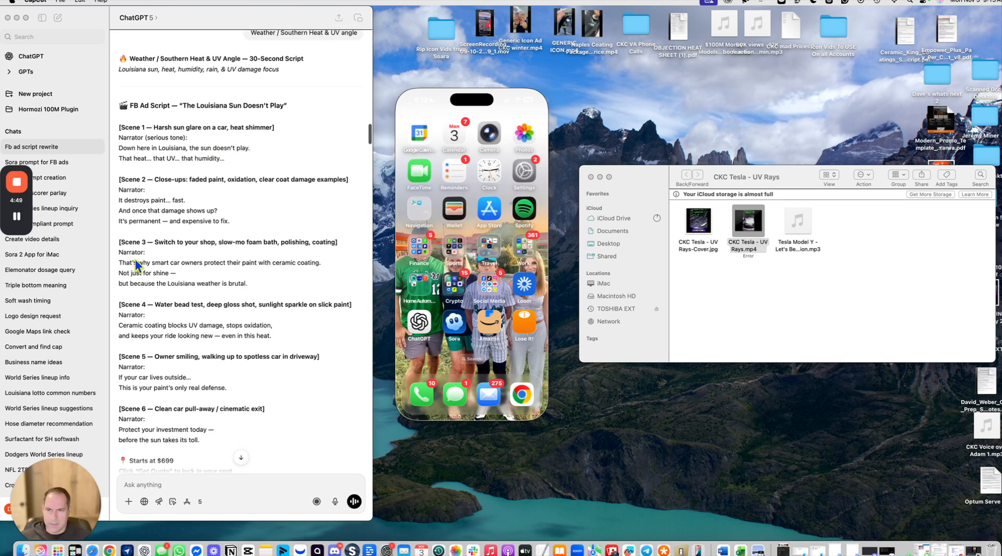
scroll(163, 251, "down", 8)
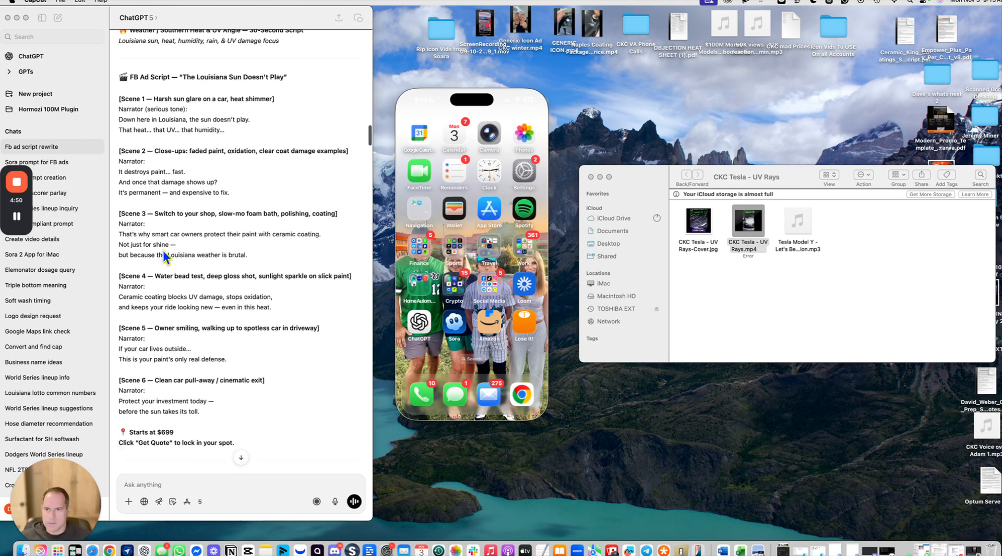
scroll(163, 250, "down", 3)
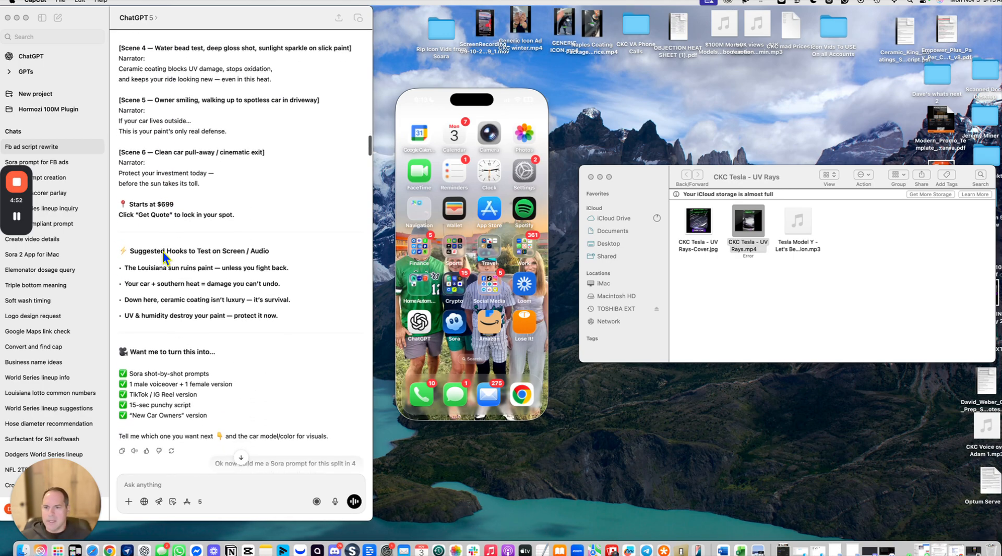
scroll(190, 318, "down", 20)
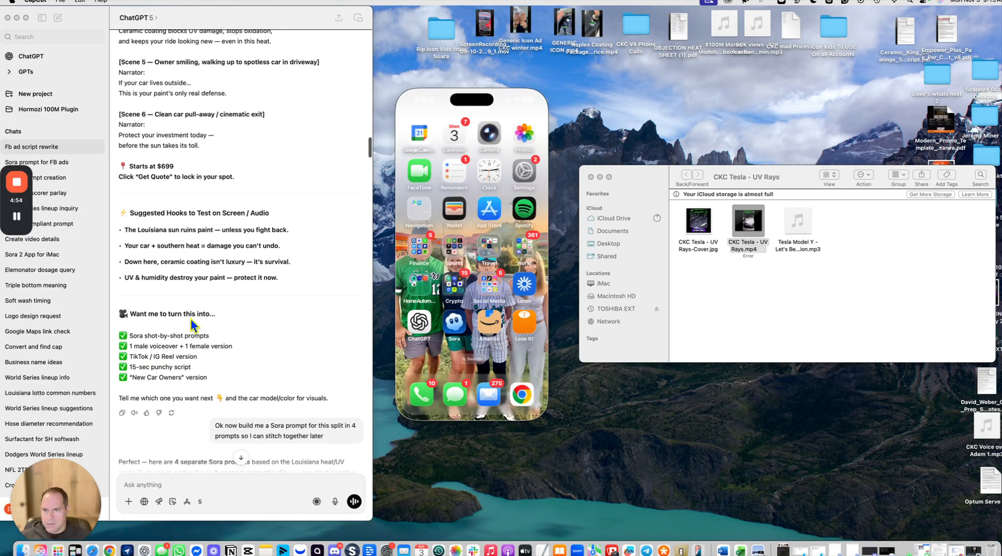
scroll(186, 327, "down", 20)
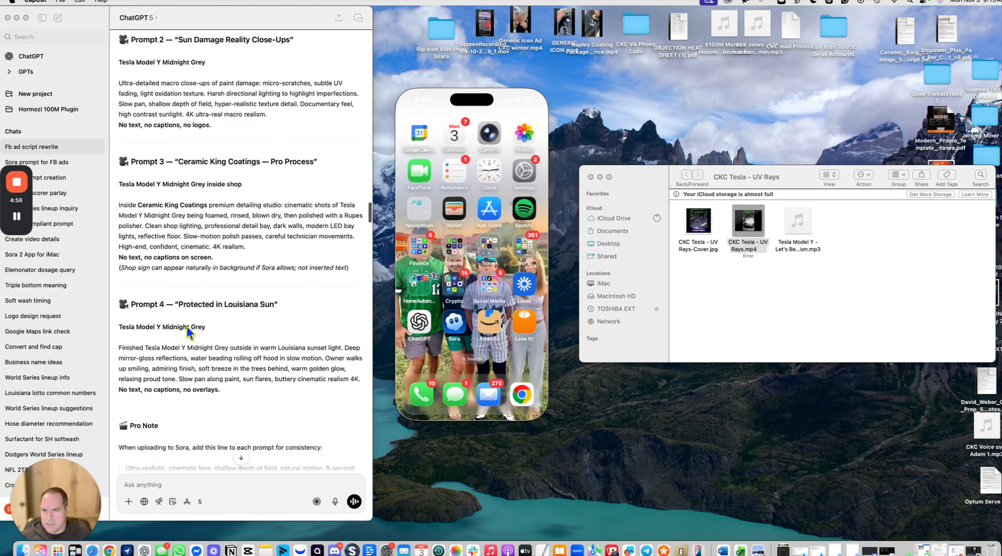
scroll(186, 327, "down", 6)
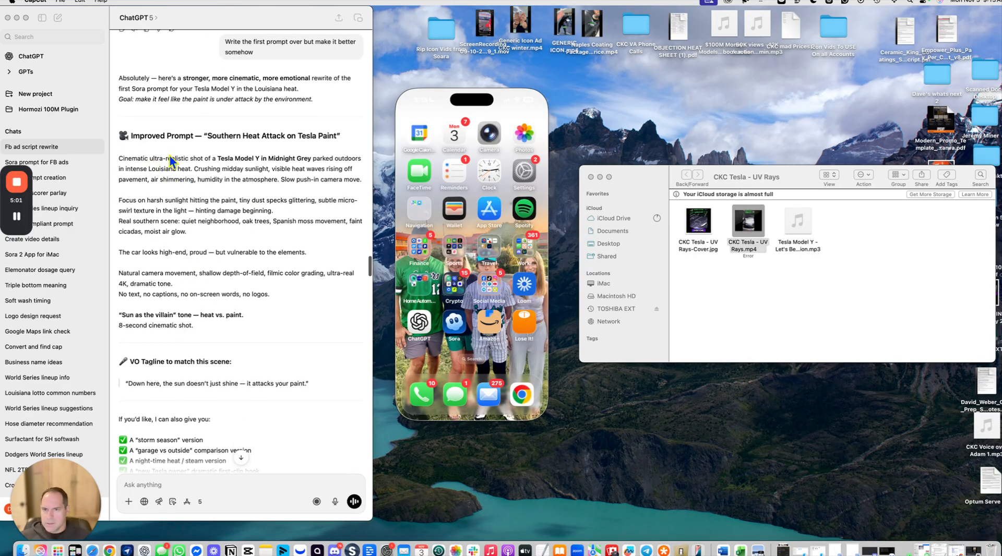
scroll(159, 184, "down", 20)
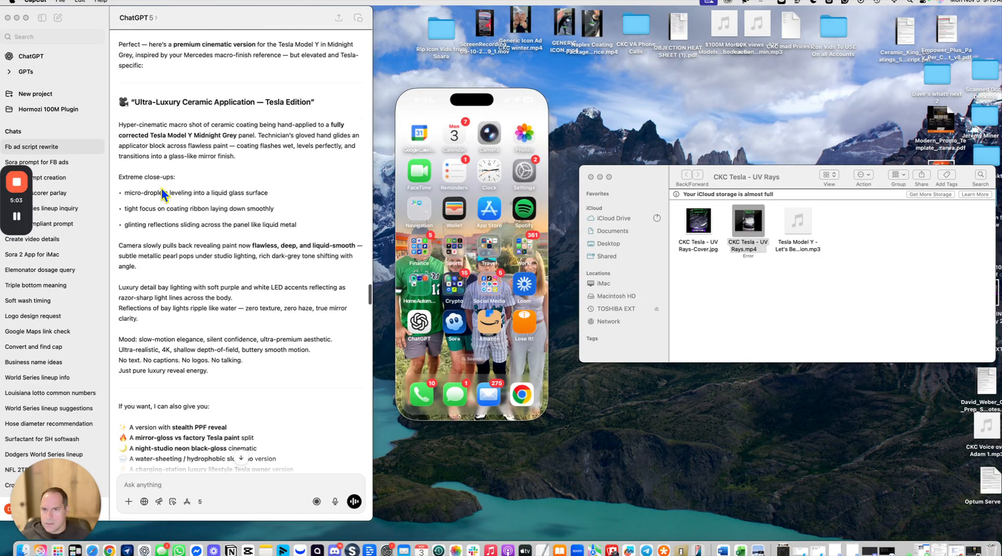
scroll(162, 188, "down", 20)
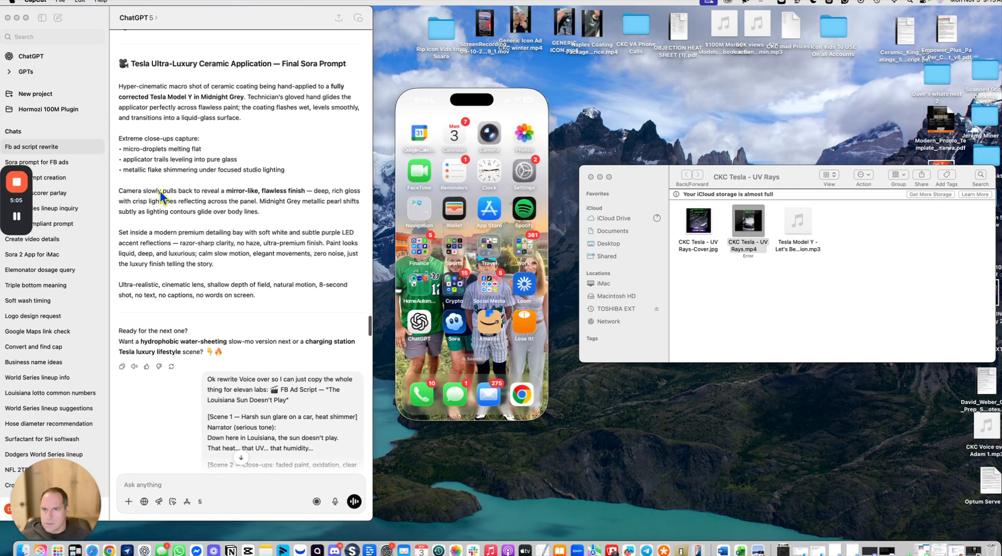
scroll(159, 183, "down", 15)
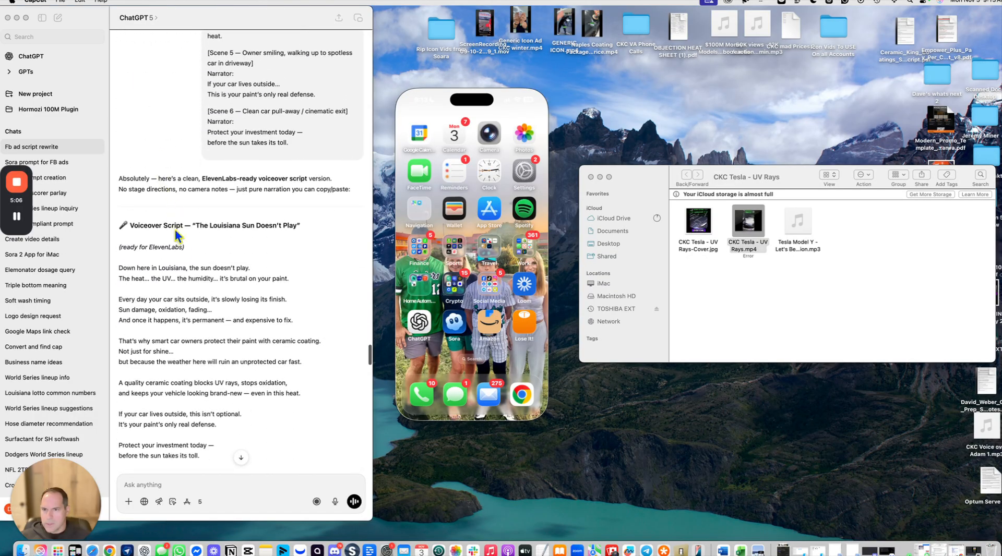
scroll(176, 233, "down", 2)
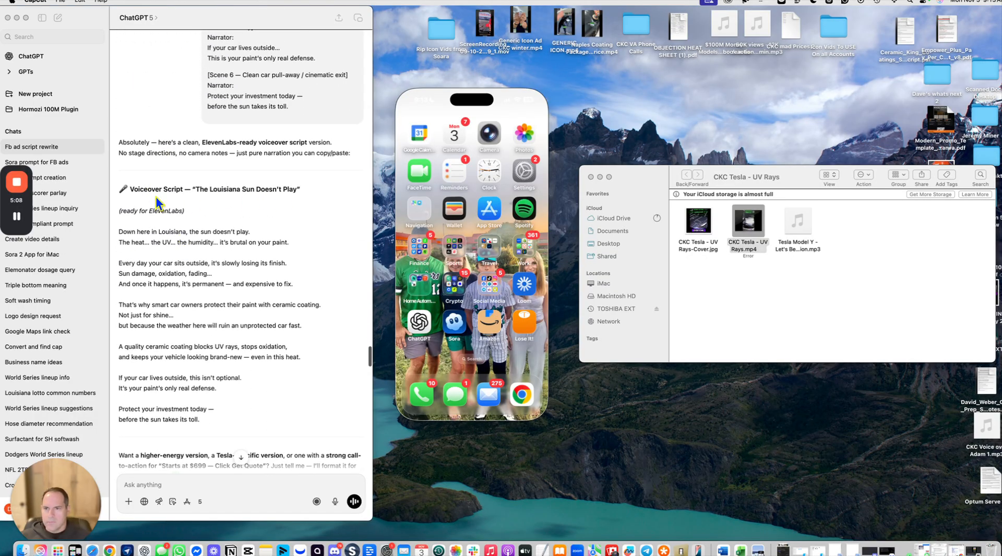
scroll(121, 230, "down", 1)
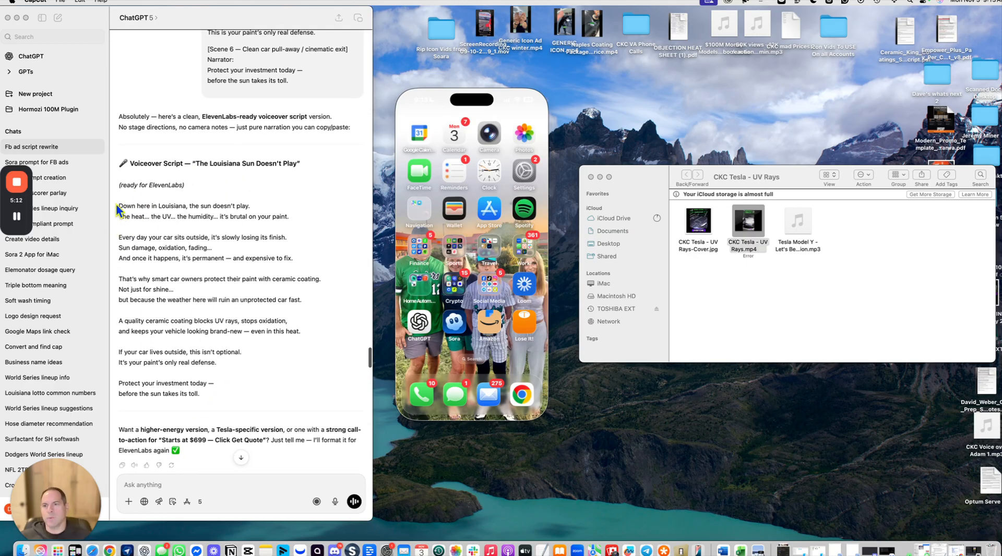
Step: Copy the "The Louisiana Sun Doesn't Play" voiceover script into ElevenLabs Text to Speech, replacing the existing text
left_click_drag(119, 204, 221, 410)
key("super+c")
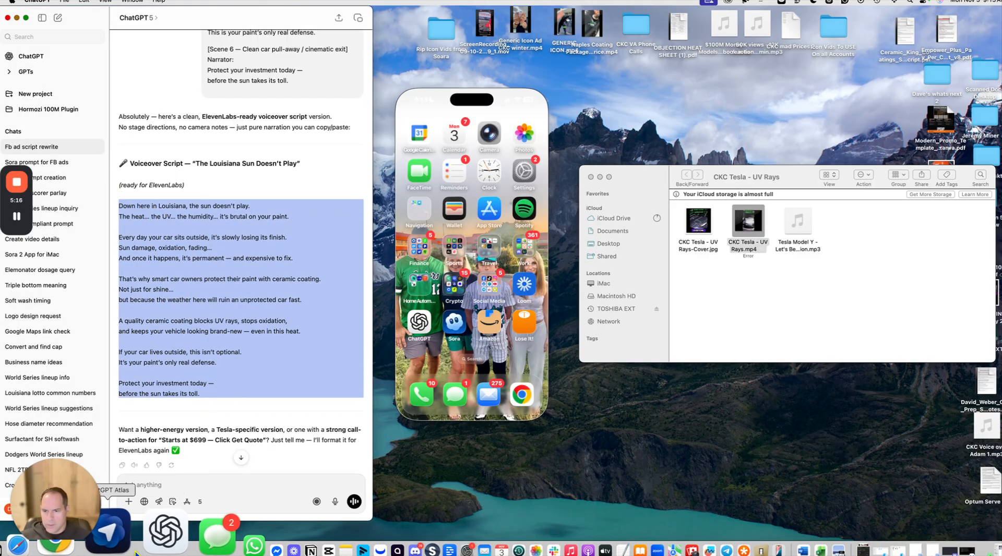
left_click(113, 550)
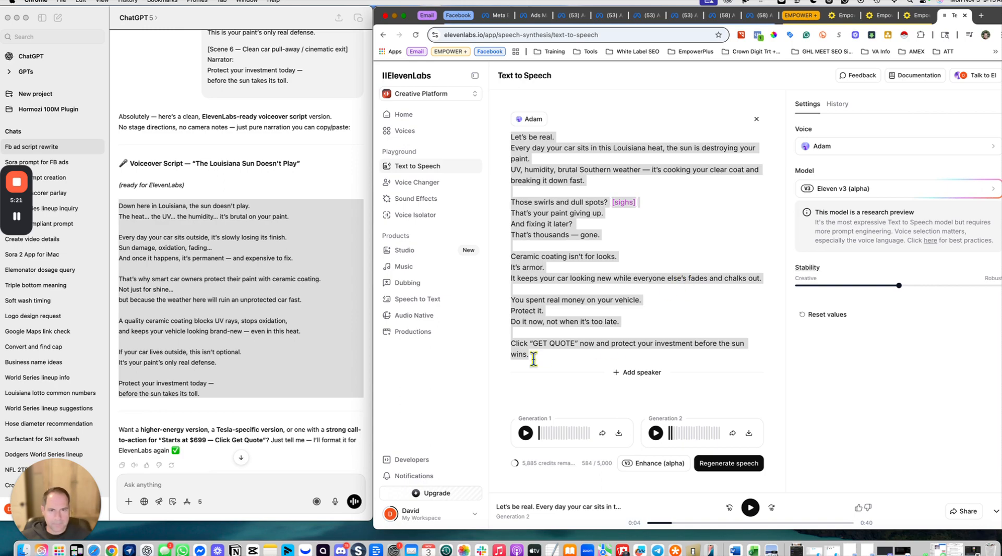
left_click_drag(534, 358, 511, 134)
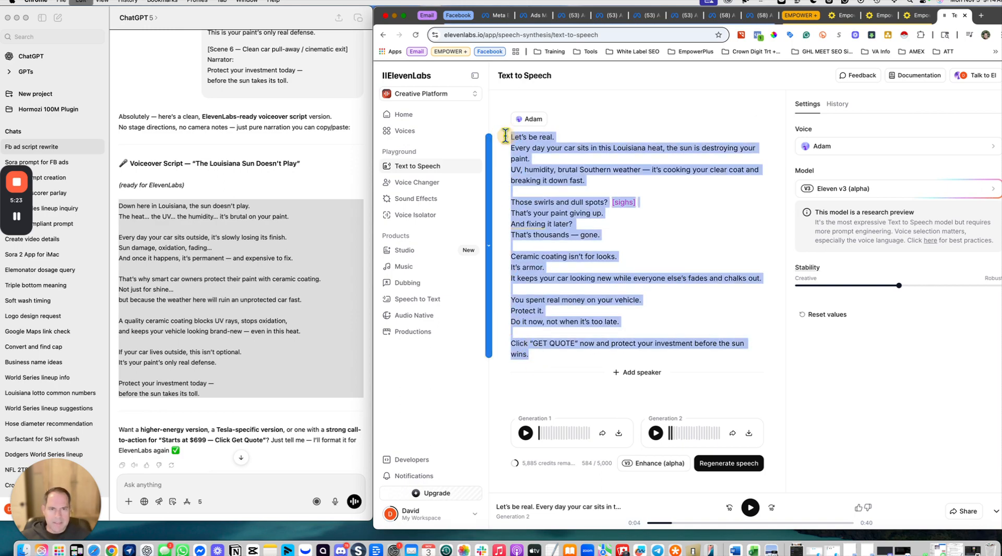
key("super+v")
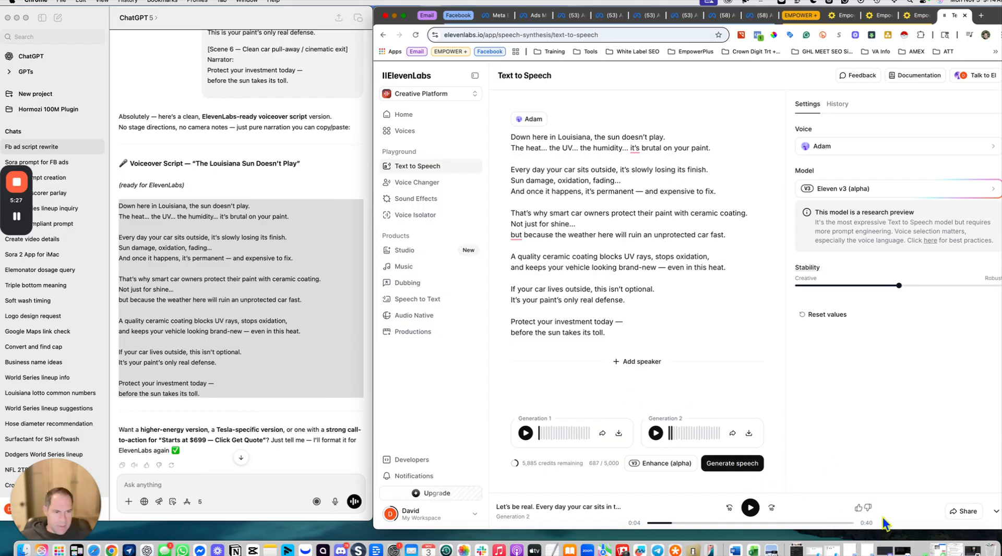
Step: Scroll through the later voiceover versions in the ChatGPT conversation
left_click(180, 421)
scroll(180, 421, "down", 3)
scroll(180, 422, "down", 15)
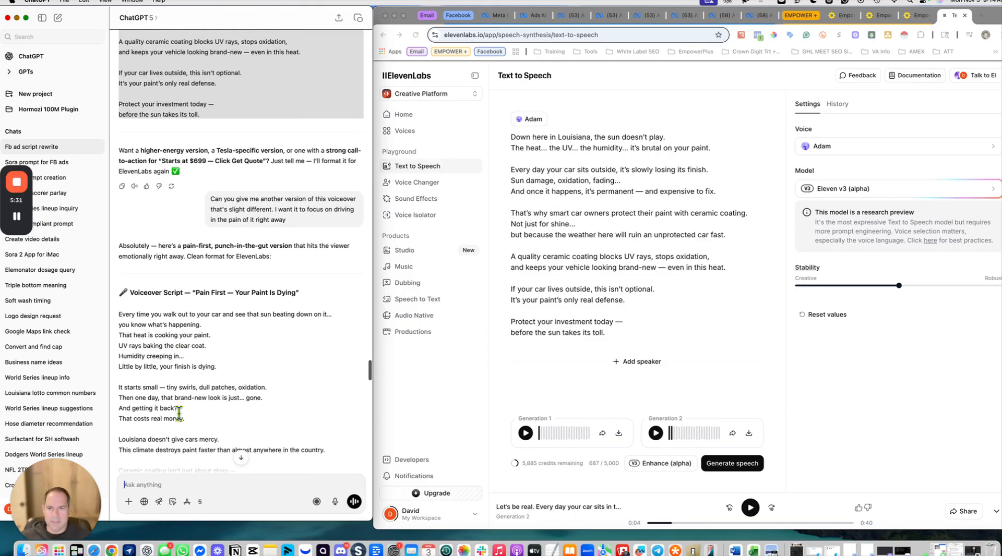
scroll(192, 275, "down", 20)
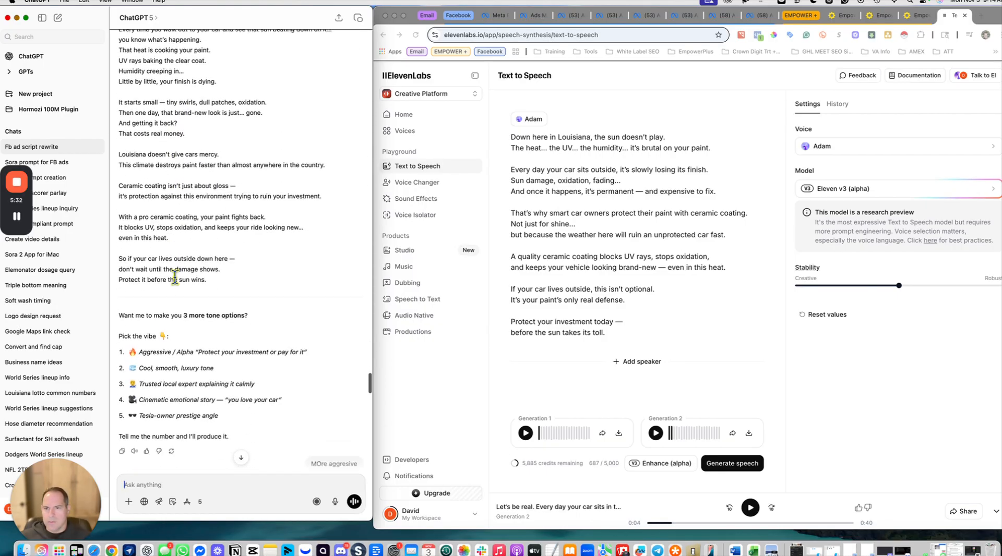
scroll(175, 276, "down", 17)
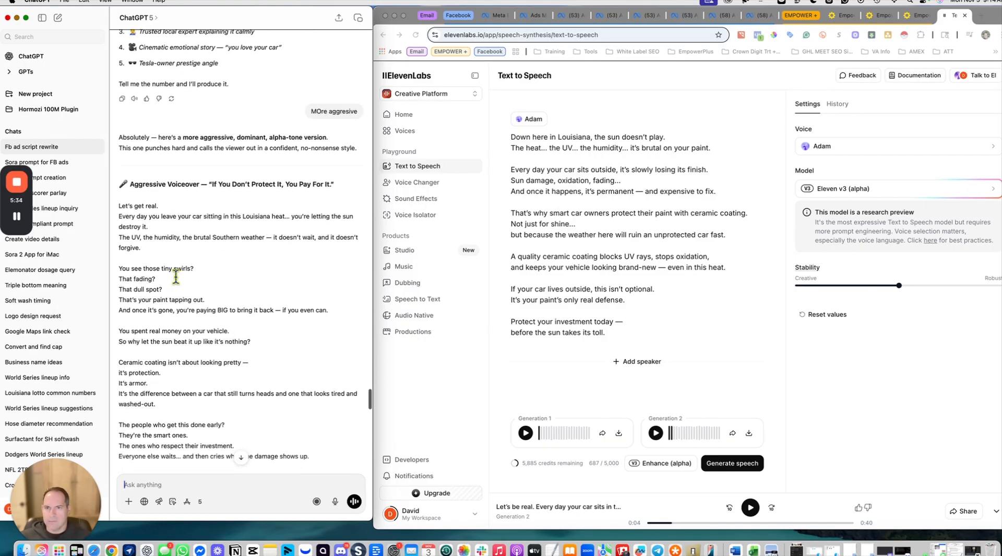
scroll(177, 280, "down", 7)
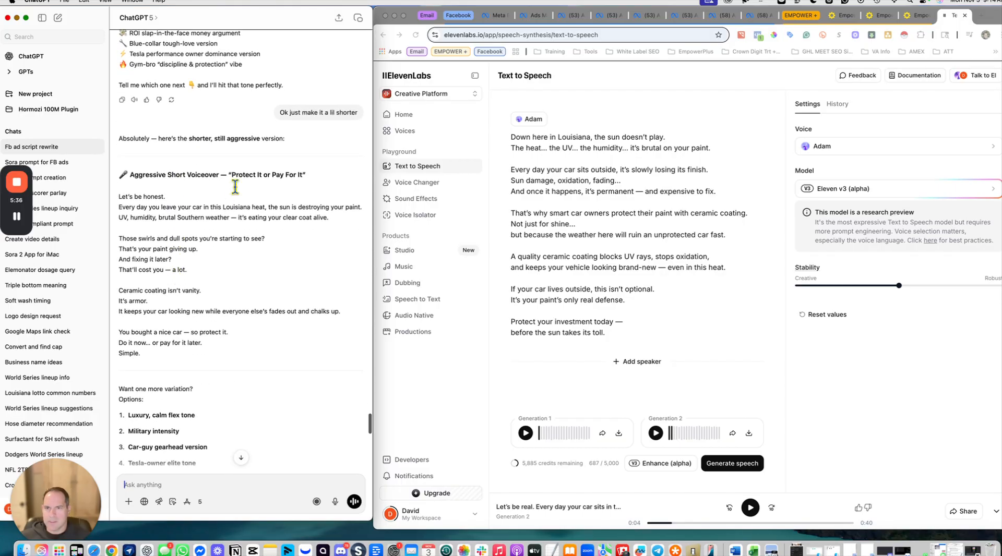
Step: Copy the "Aggressive Short Voiceover — Protect It or Pay For It" script into ElevenLabs, replacing the text there
left_click_drag(134, 352, 117, 197)
left_click(640, 336)
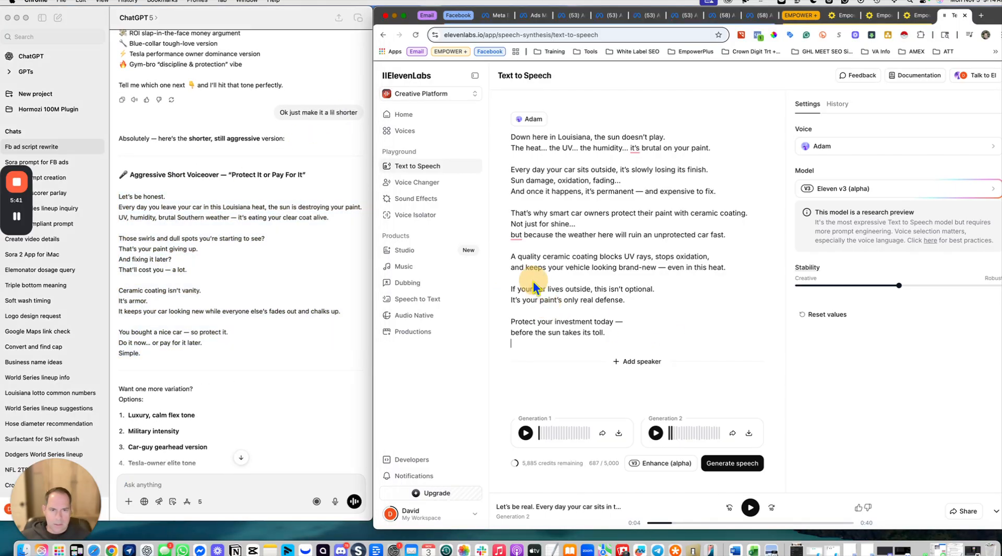
left_click_drag(628, 336, 513, 134)
type("Let's be honest. Every day you leave your car in this Louisiana heat, the sun is destroying your paint. UV, humidity, brutal Southern weather — it's eating your clear coat alive.  Those swirls and dull spots you're starting to see? That's your paint giving up. And fixing it later? That'll cost you — a lot.  Ceramic coating isn't vanity. It's armor. It keeps your car looking new while everyone else's fades out and chalks up.  You bought a nice car — so protect it. Do it now... or pay for it later. Simple.")
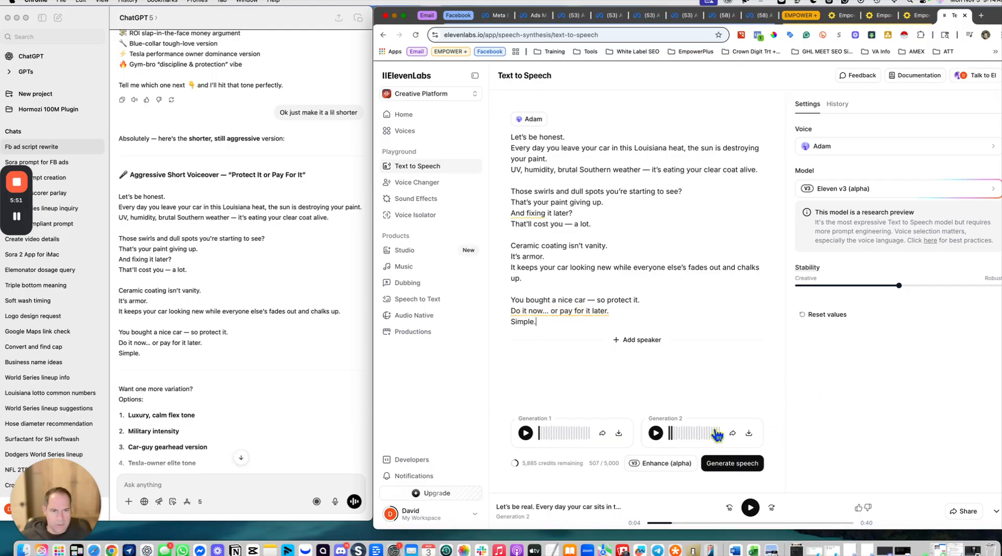
left_click(618, 435)
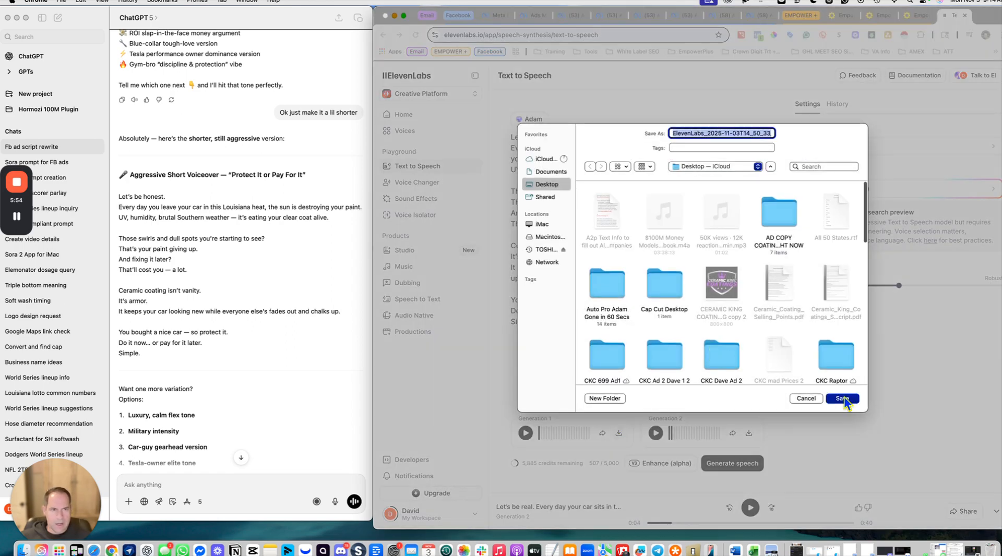
left_click(805, 398)
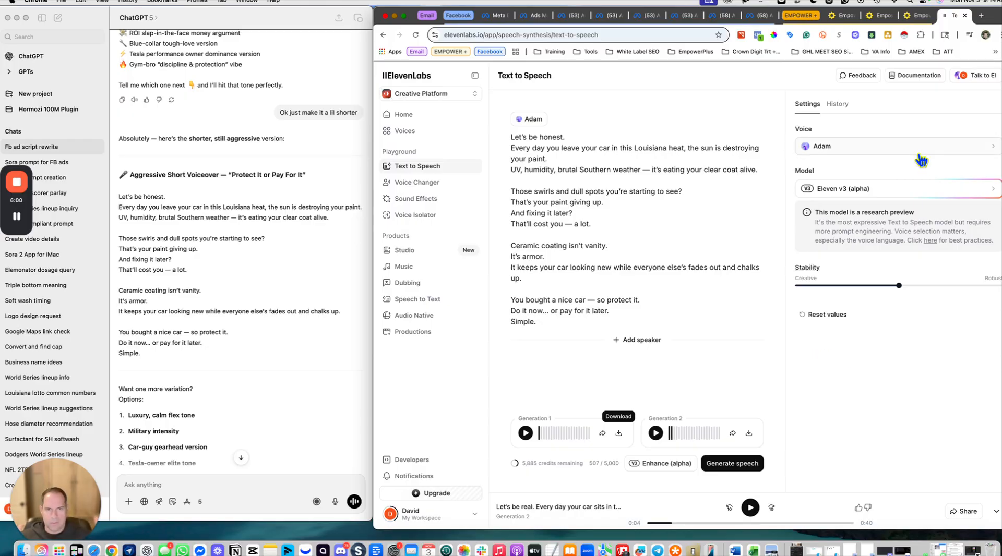
left_click(232, 260)
left_click(547, 320)
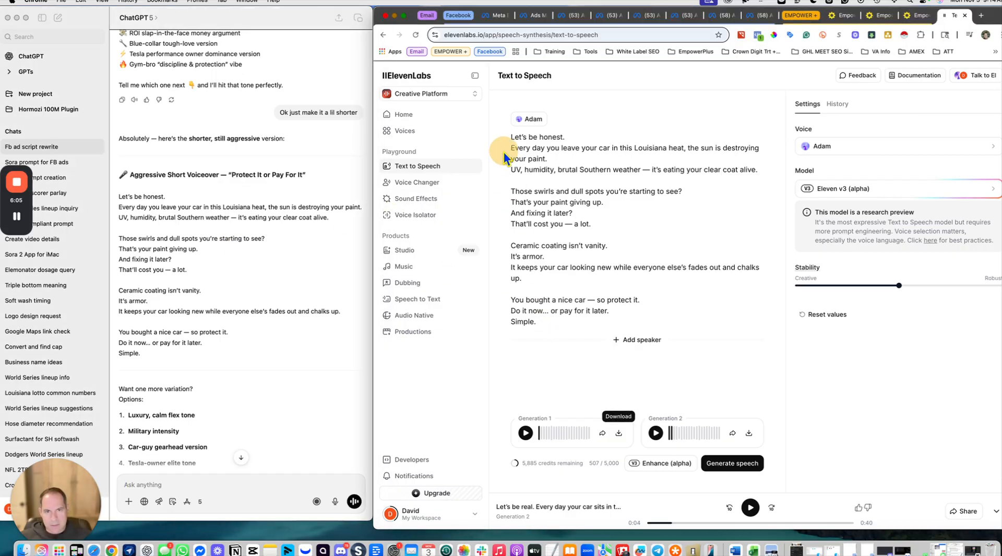
Step: Find the "Louisiana Heat Hits Hard" Sora prompt in the ChatGPT conversation, select its text, and minimize the browser
scroll(227, 214, "down", 10)
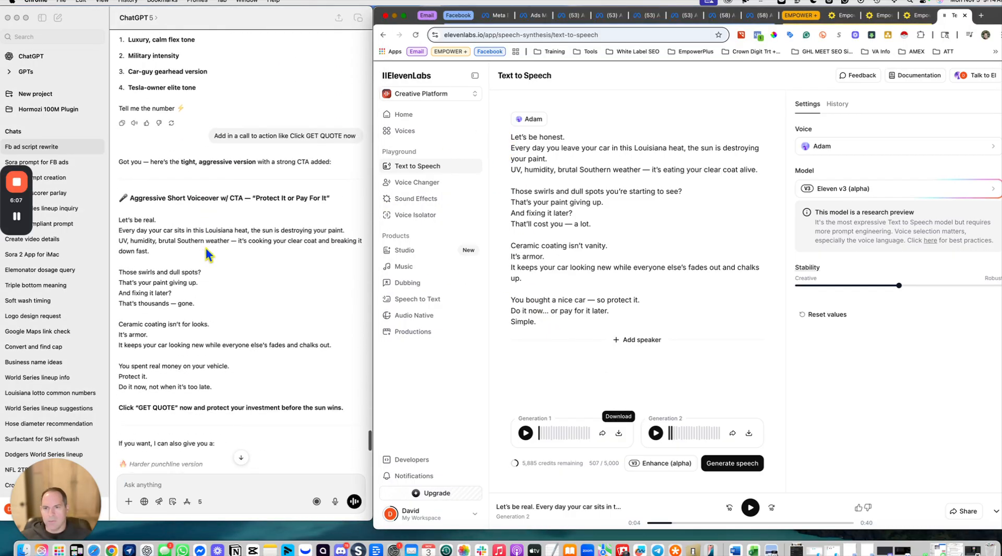
scroll(218, 257, "down", 15)
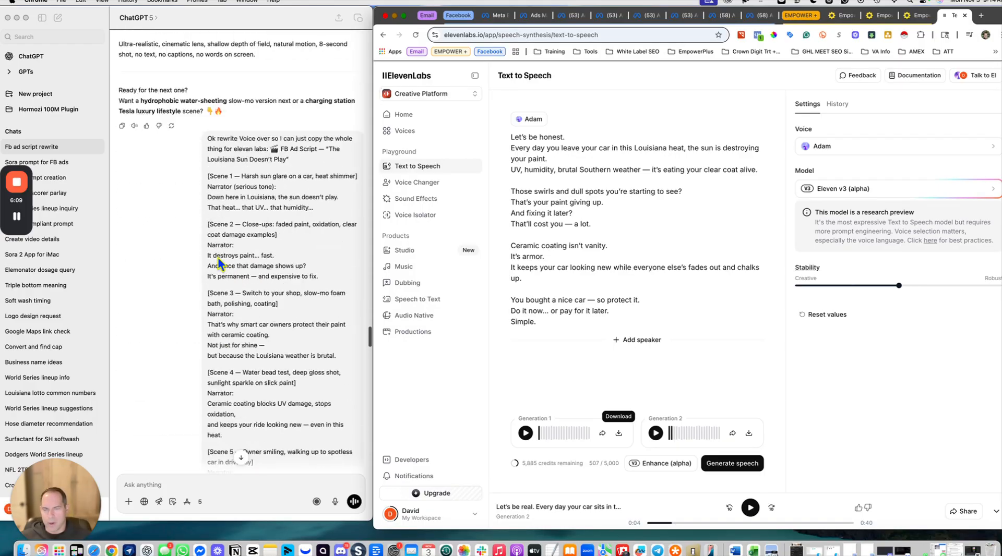
scroll(219, 257, "down", 15)
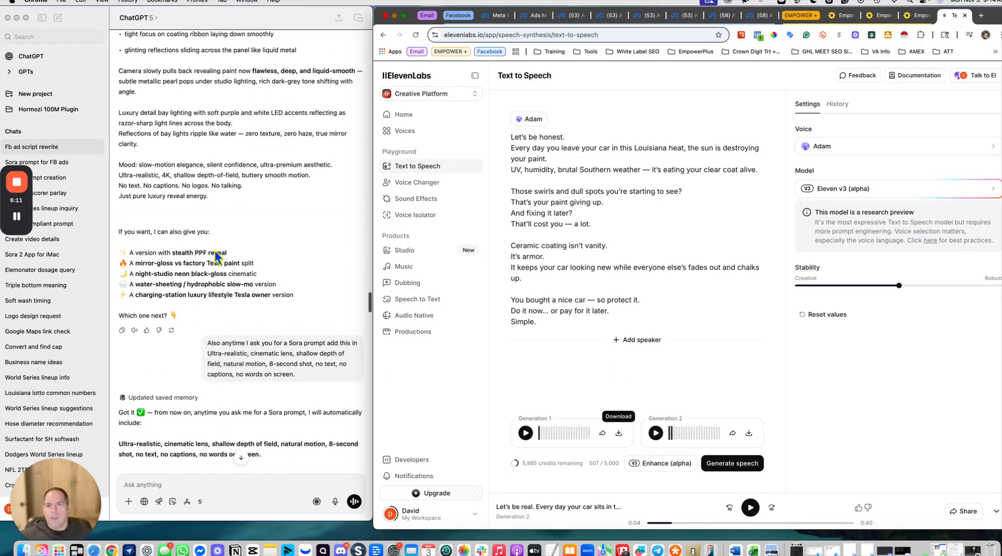
scroll(214, 257, "down", 15)
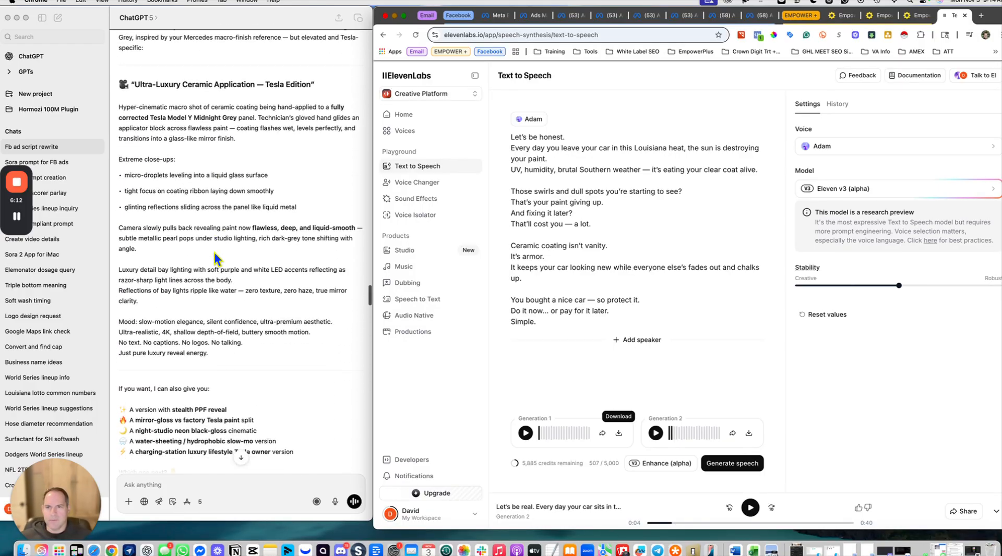
scroll(216, 257, "down", 15)
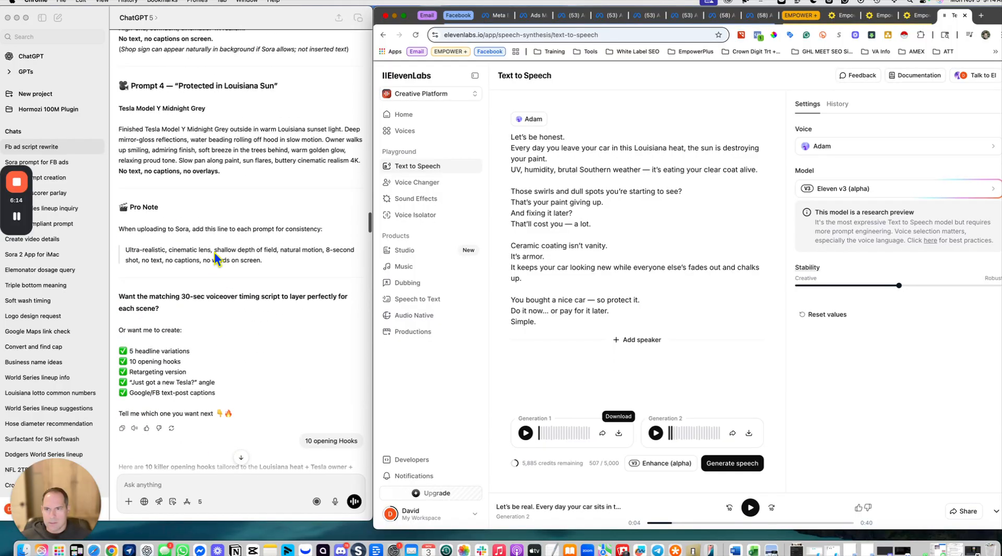
scroll(214, 252, "up", 5)
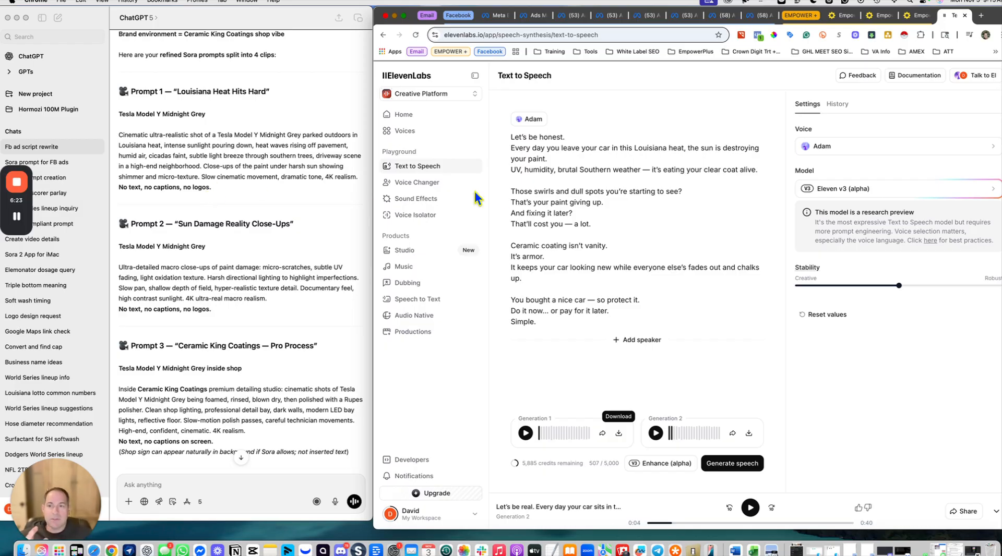
left_click(126, 146)
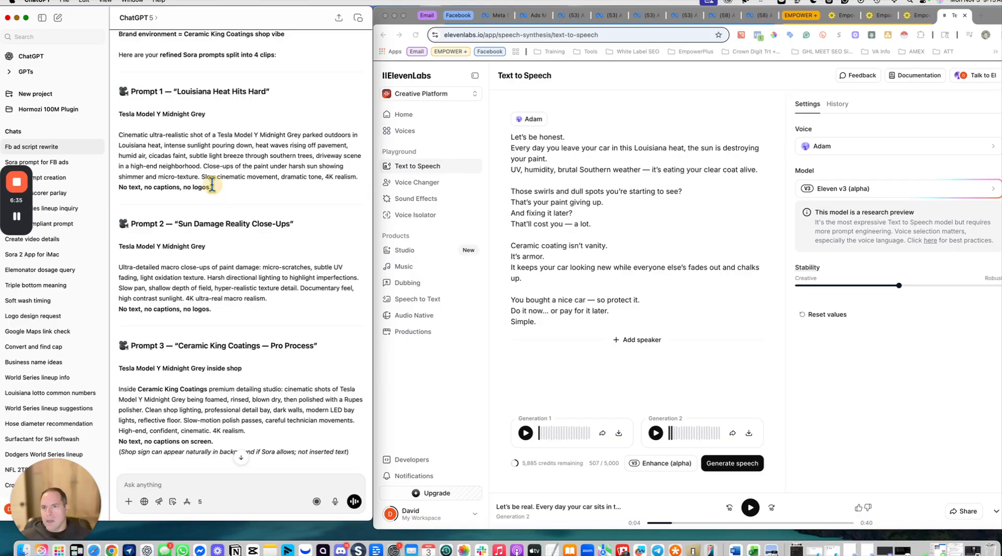
left_click_drag(211, 188, 116, 113)
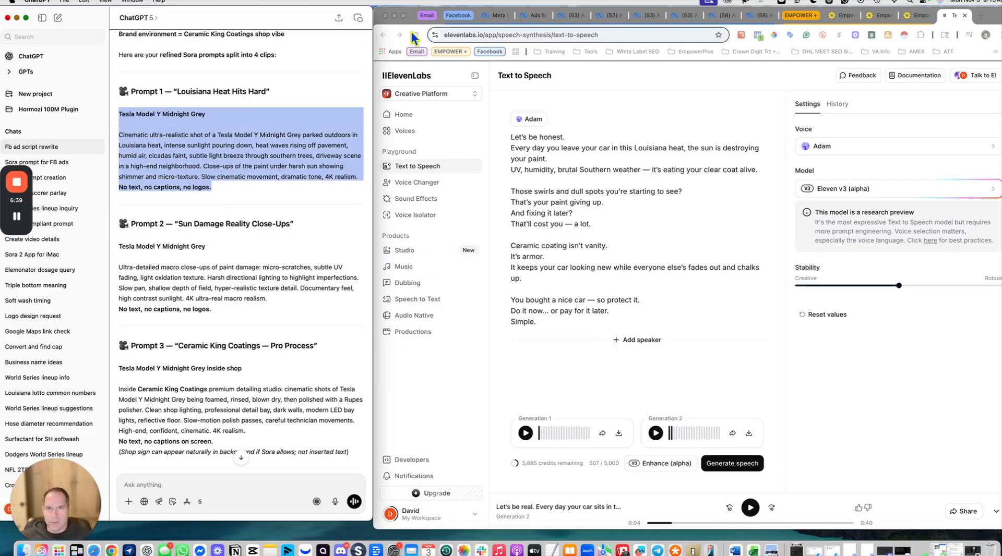
left_click(394, 16)
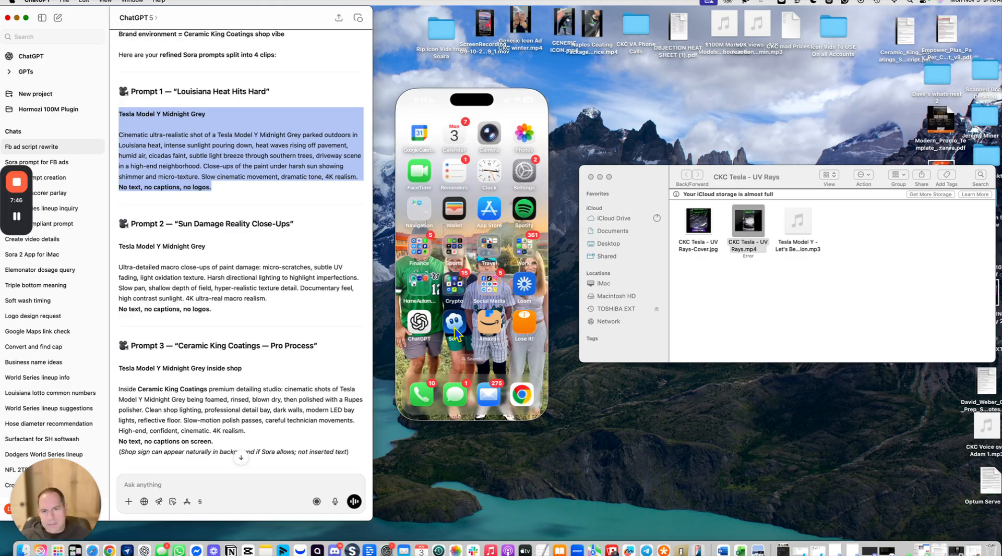
Step: Open ChatGPT on the mirrored iPhone and scroll through the Sora prompts there
left_click(421, 329)
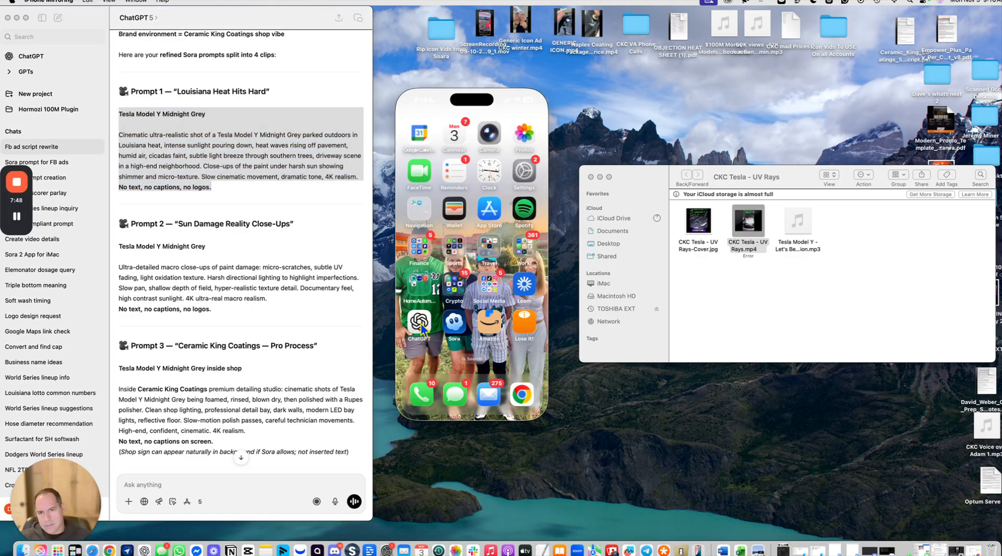
left_click(420, 324)
scroll(443, 252, "up", 10)
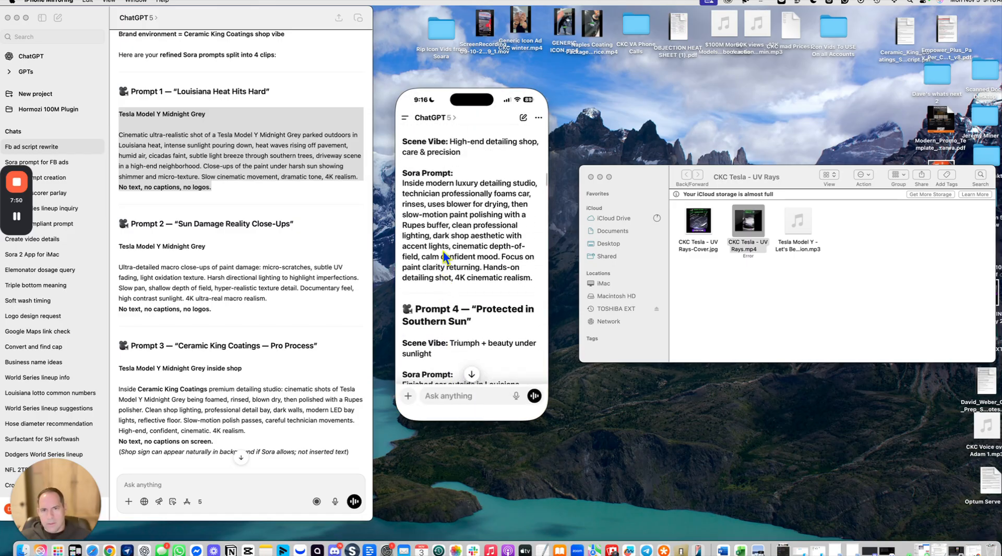
Step: Select the Sora prompt text under Prompt 1 "Louisiana Sun Doesn't Play" in the phone's ChatGPT conversation
scroll(455, 267, "up", 3)
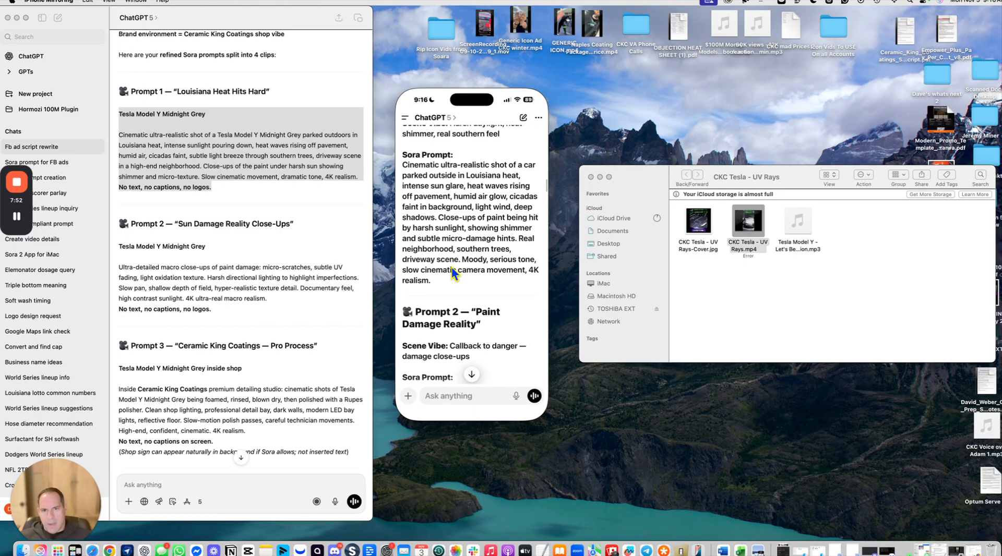
left_click_drag(434, 282, 402, 168)
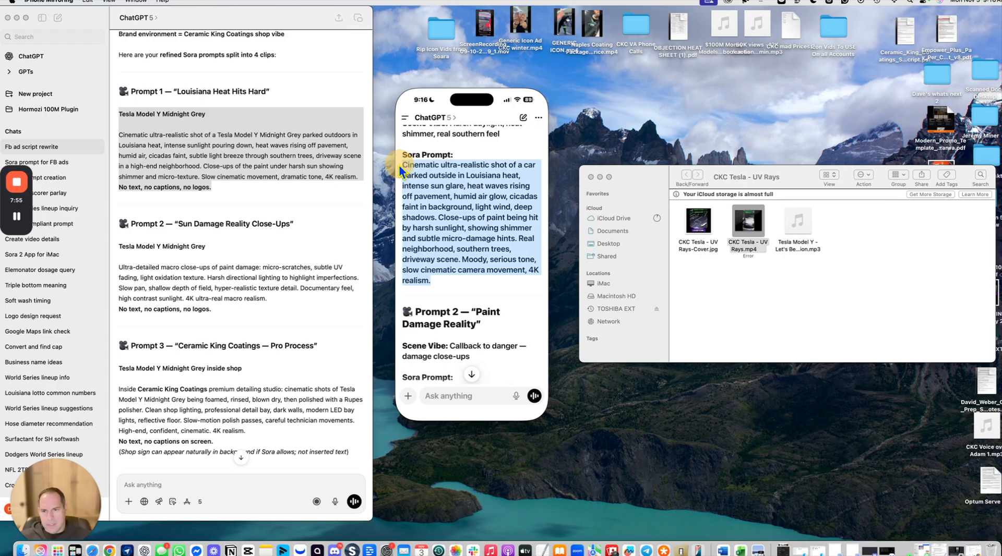
Step: Scroll the desktop ChatGPT conversation to the Pro Note and highlight its consistency line for Sora prompts
scroll(258, 291, "down", 1)
left_click(258, 291)
scroll(258, 291, "down", 15)
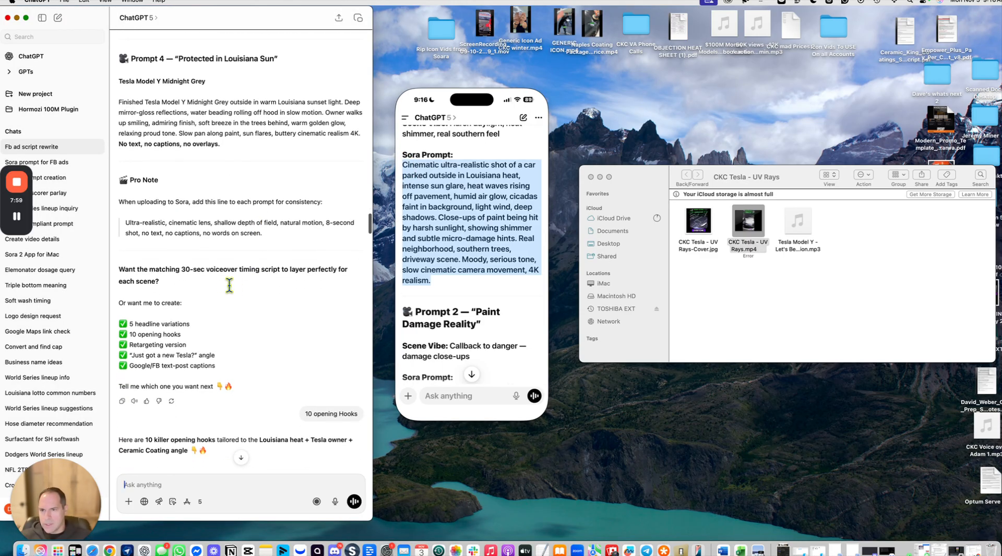
scroll(228, 286, "down", 5)
scroll(228, 286, "up", 3)
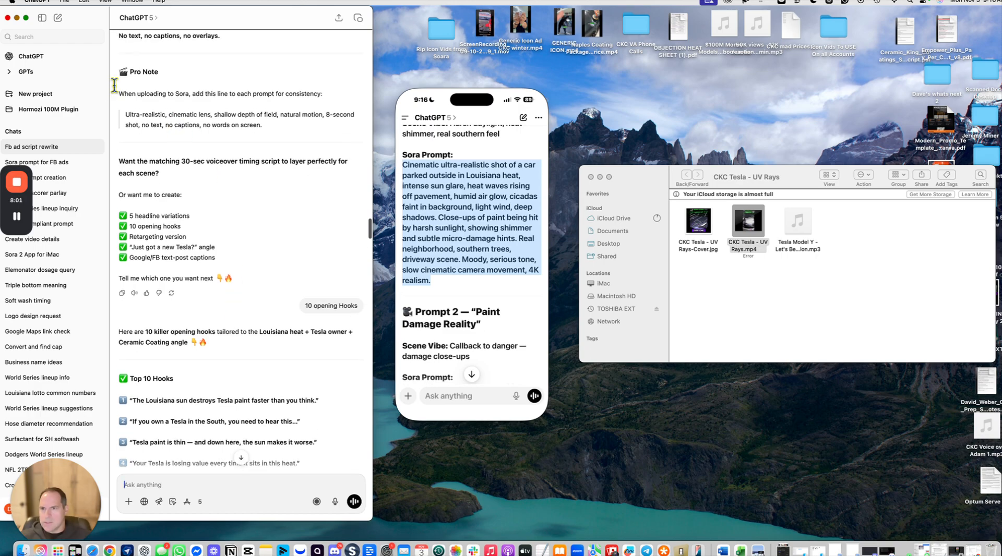
mouse_move(129, 114)
left_mouse_down()
mouse_move(280, 125)
mouse_move(137, 115)
left_mouse_up()
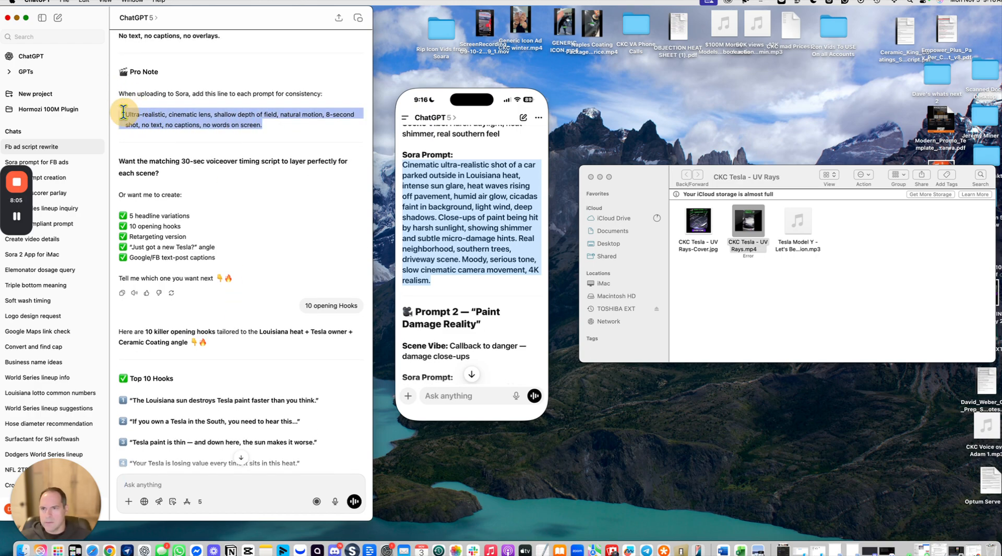
Step: Scroll through the later prompts and highlight the "Tesla Ultra-Luxury Ceramic Application — Final Sora Prompt" text
scroll(219, 173, "down", 10)
scroll(218, 177, "down", 10)
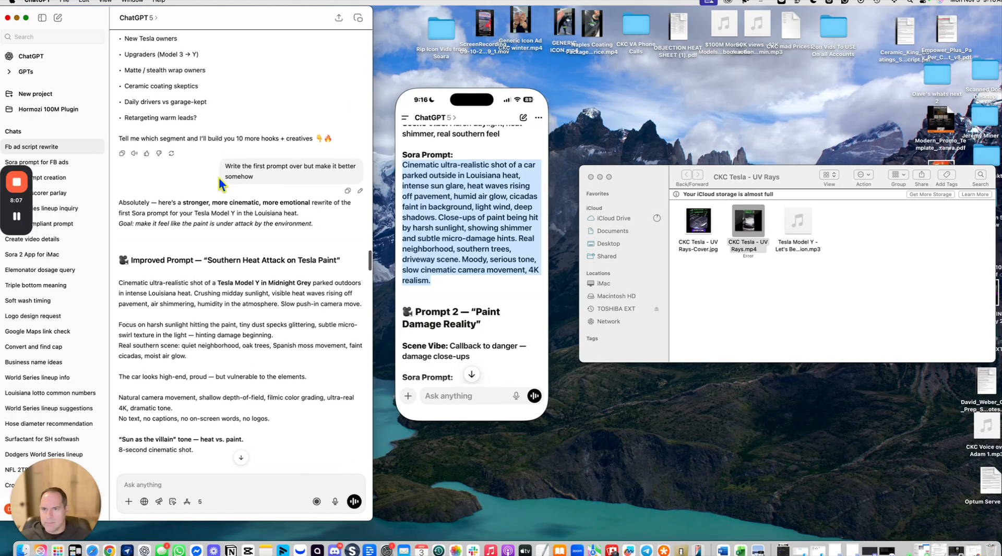
scroll(190, 178, "down", 8)
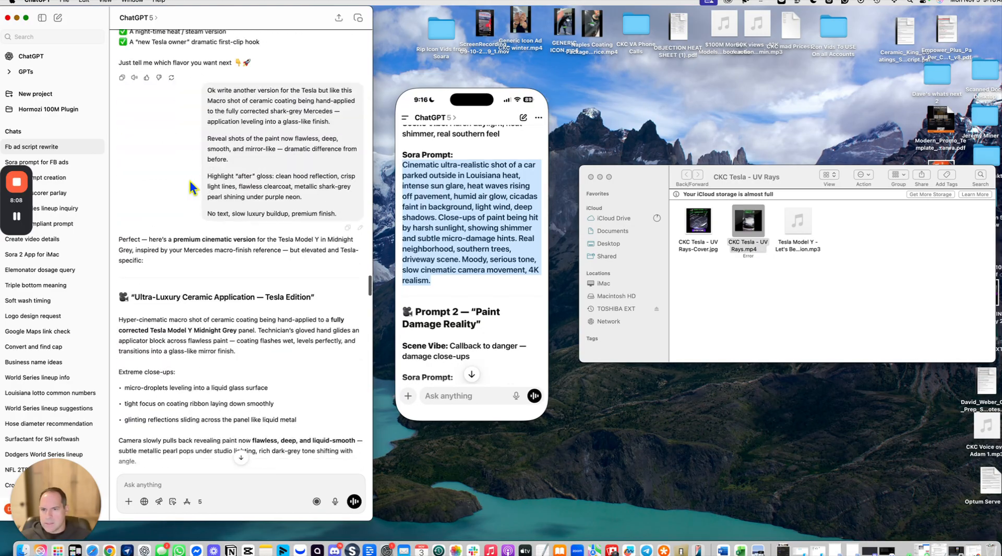
scroll(135, 215, "down", 10)
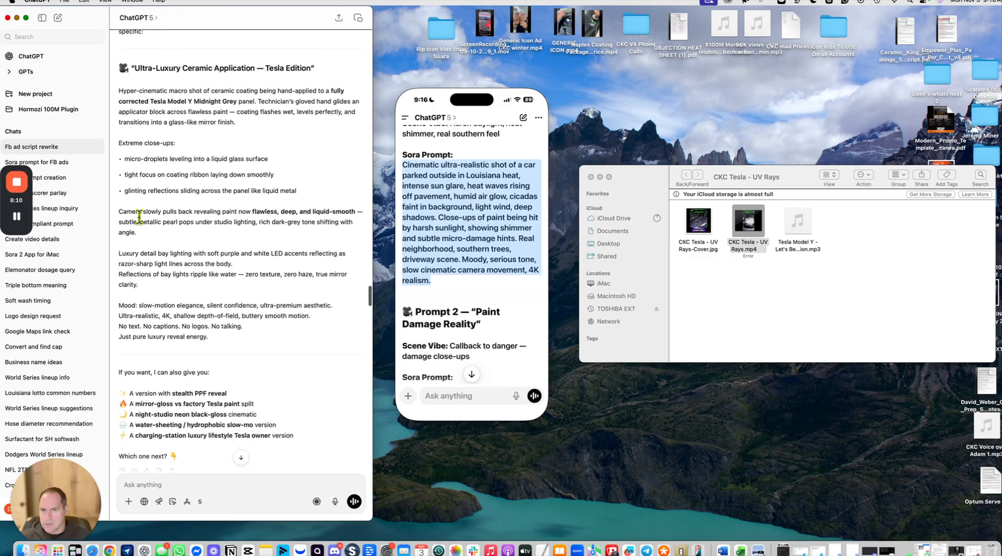
scroll(189, 282, "up", 1)
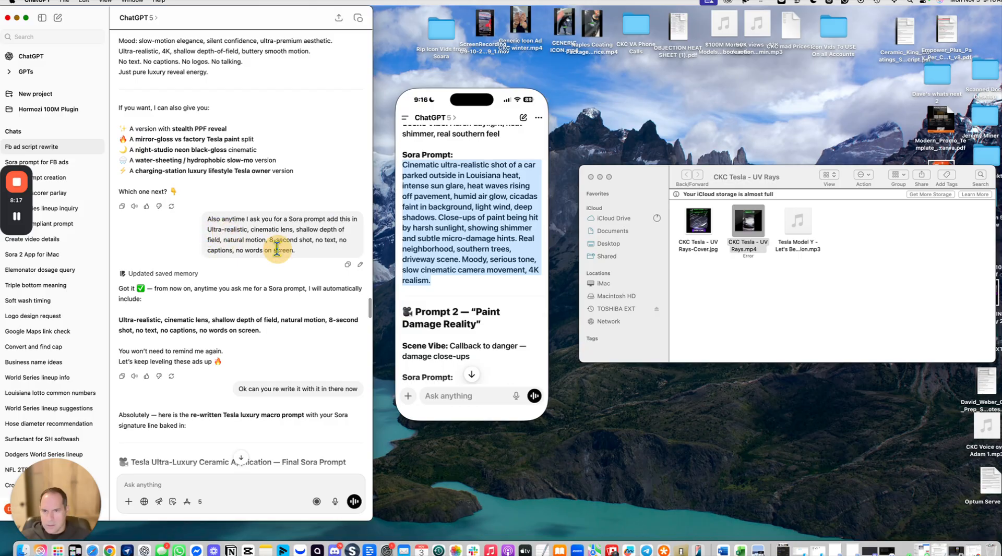
scroll(206, 295, "down", 5)
scroll(206, 295, "down", 5)
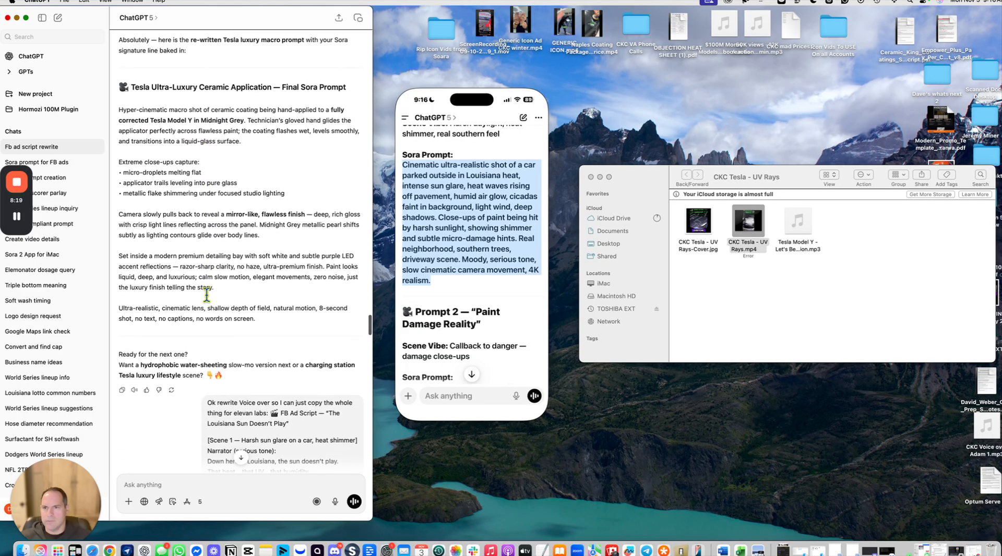
scroll(199, 300, "up", 3)
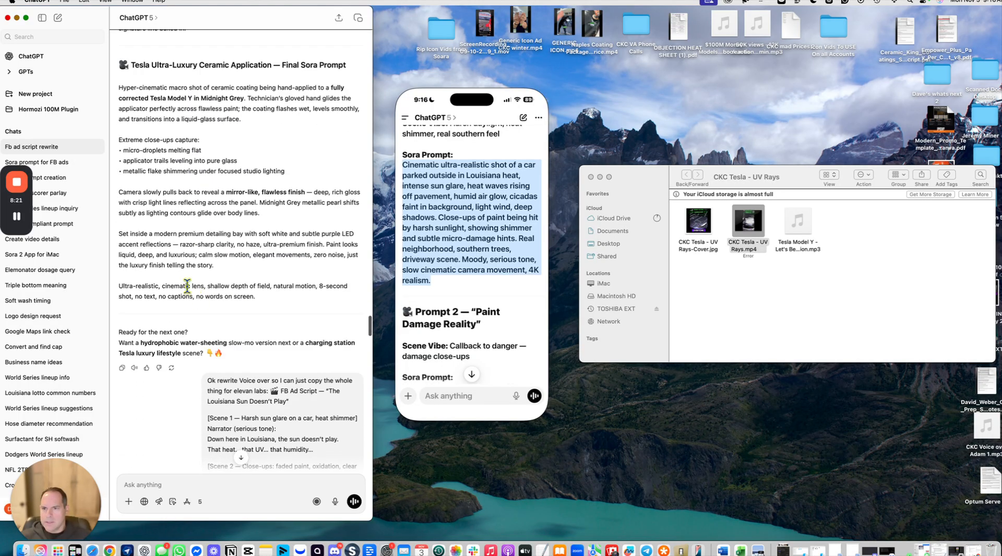
left_click_drag(268, 301, 115, 86)
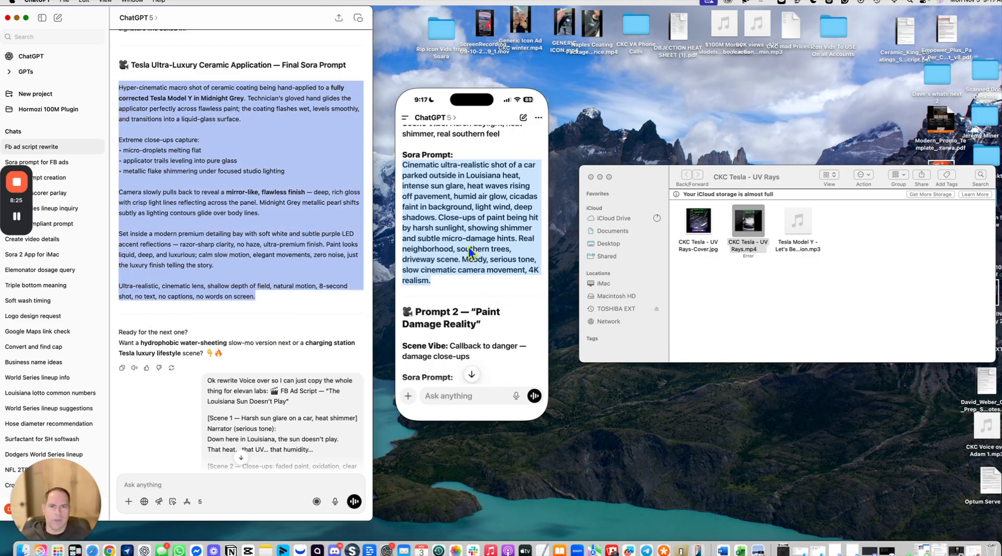
Step: Select Prompt 1's scene vibe and Sora prompt text on the phone, then return to the home screen
scroll(441, 219, "up", 5)
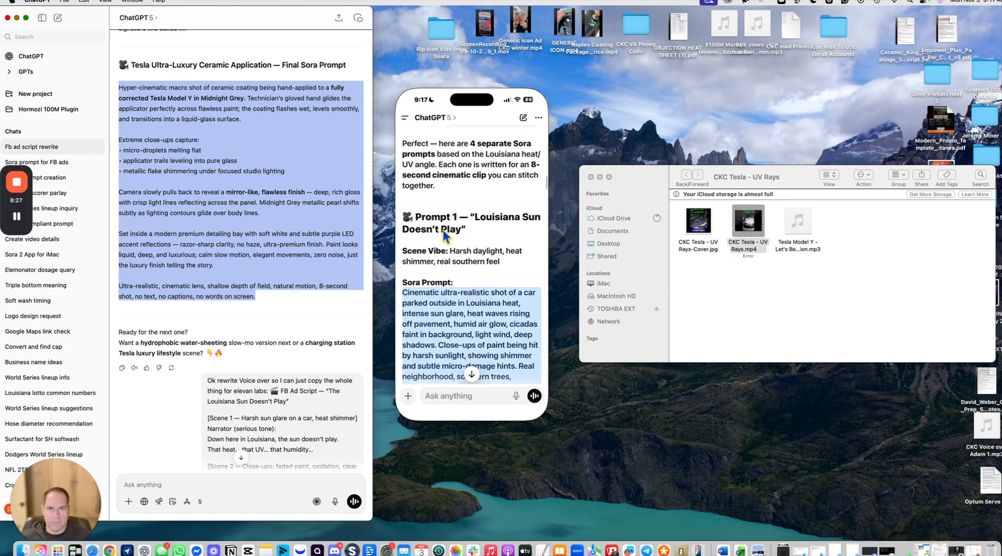
left_click(402, 248)
left_click_drag(403, 249, 433, 328)
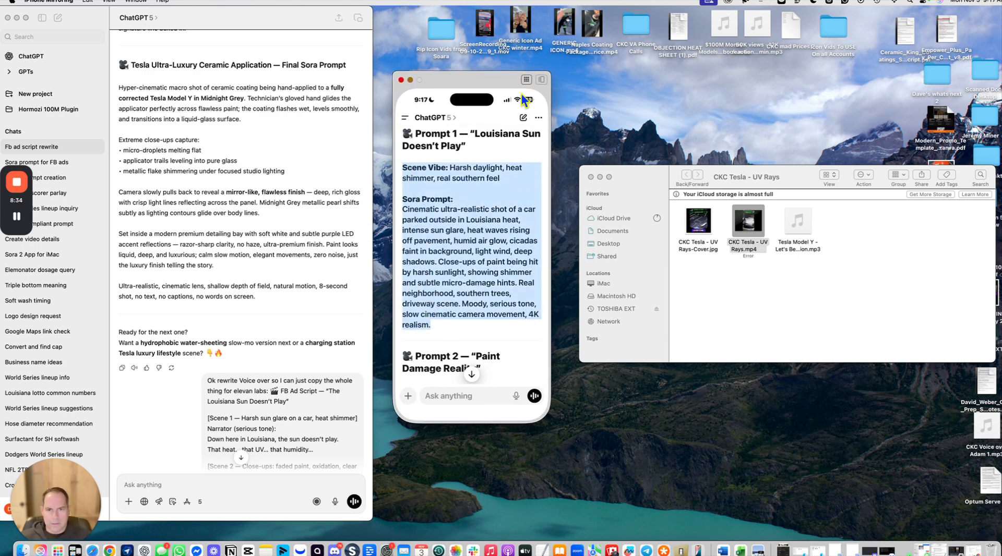
left_click(526, 81)
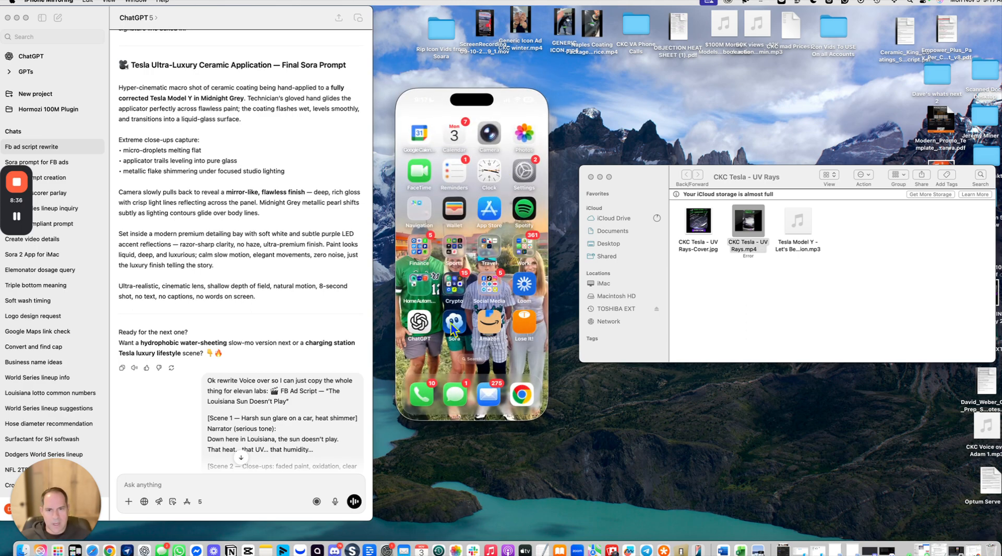
Step: Open the Sora app and start creating a new video
left_click(452, 322)
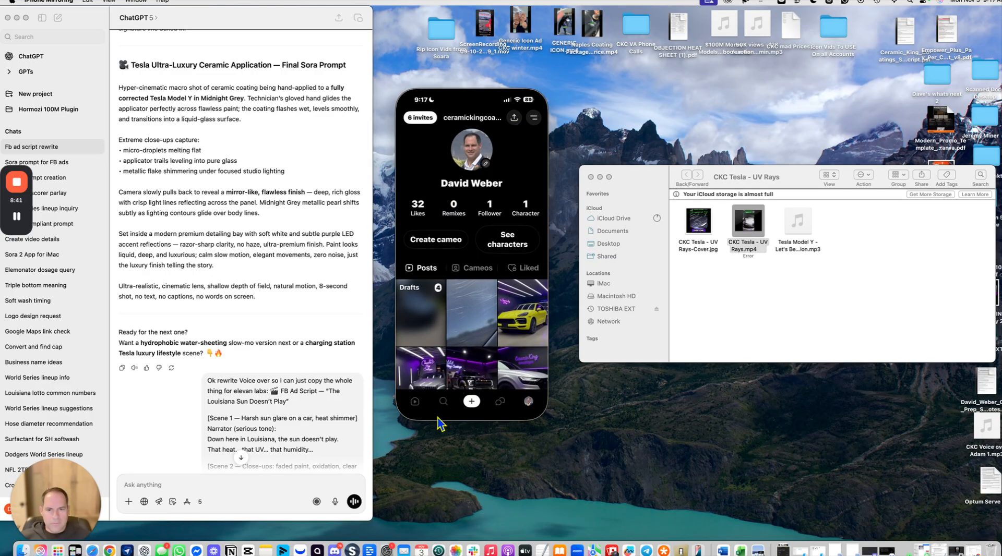
left_click(414, 401)
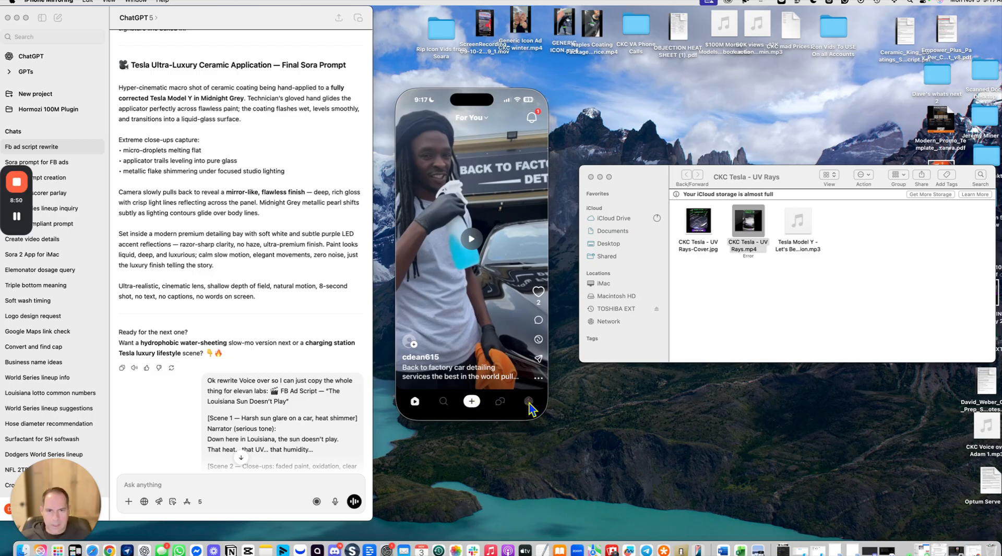
left_click(472, 402)
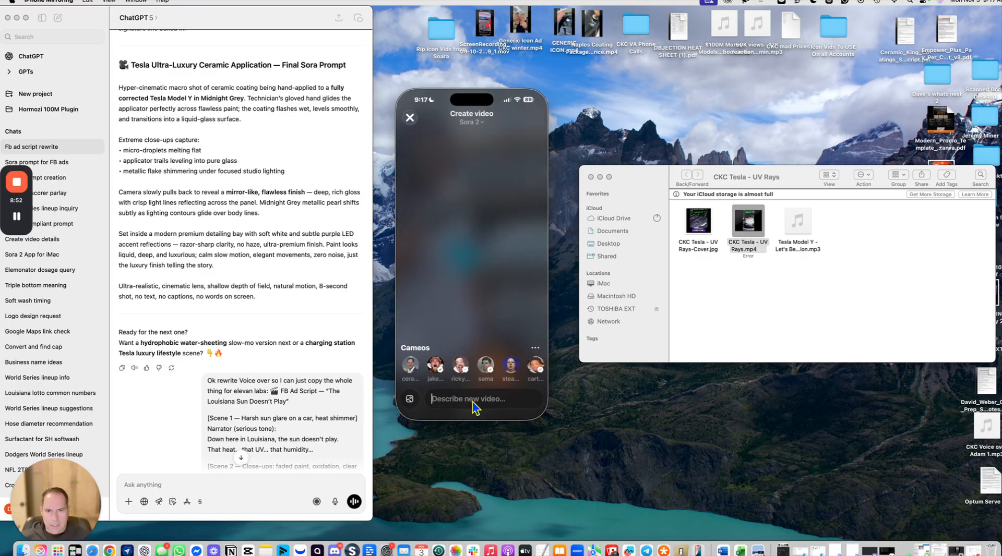
Step: Tag your own cameo, paste the copied Louisiana sun prompt, and submit the video for generation
left_click(409, 365)
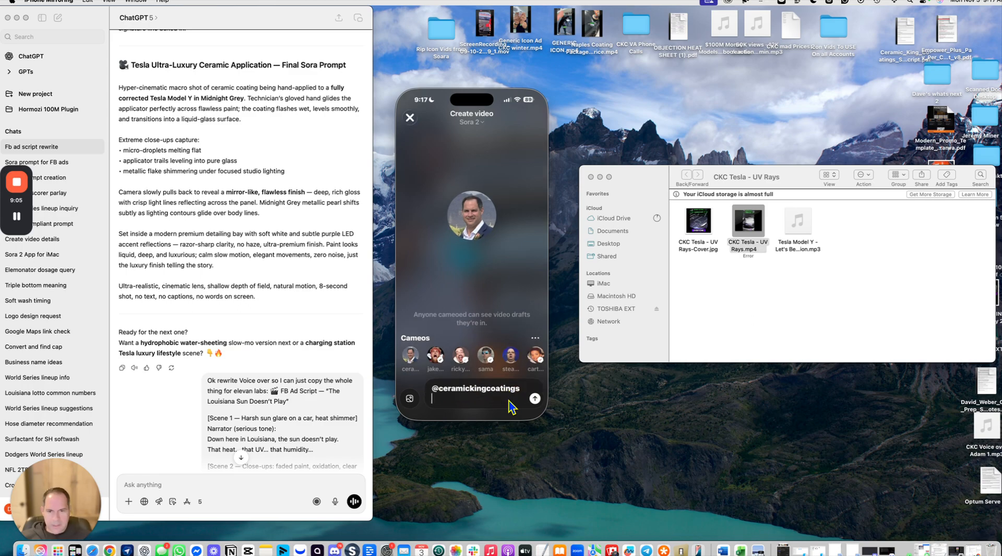
key("super+v")
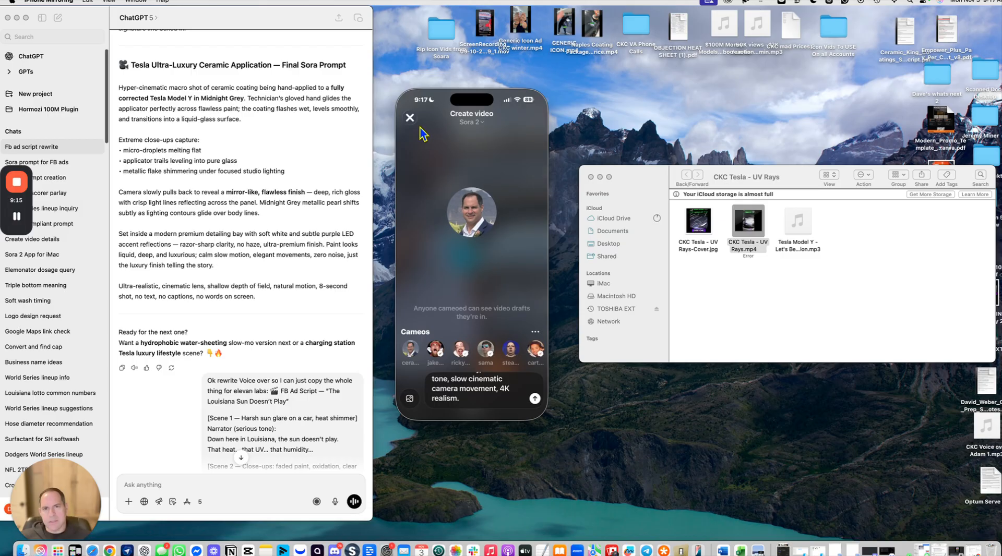
left_click(534, 398)
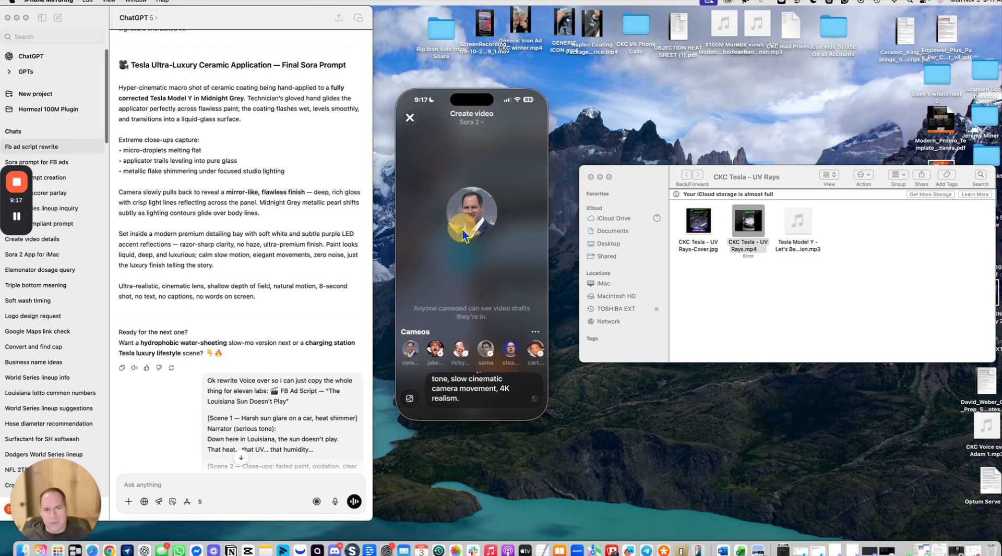
Step: Close the video creator, go to your profile and open the Drafts collection
left_click(410, 118)
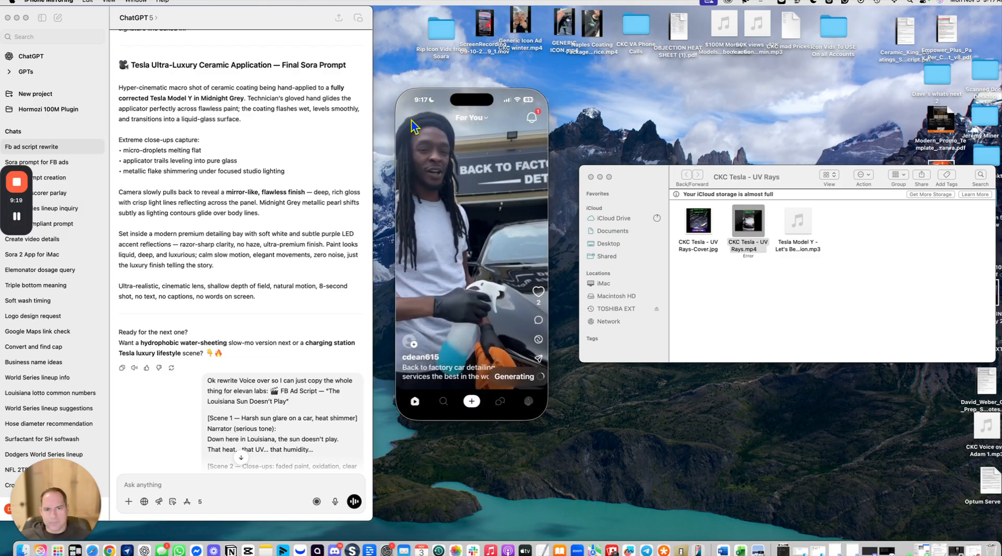
left_click(452, 179)
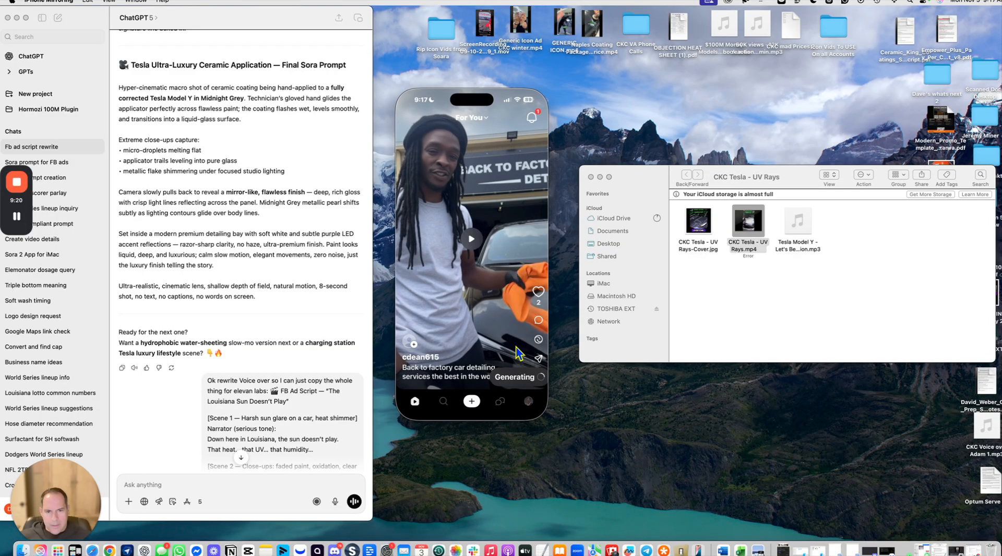
left_click(528, 401)
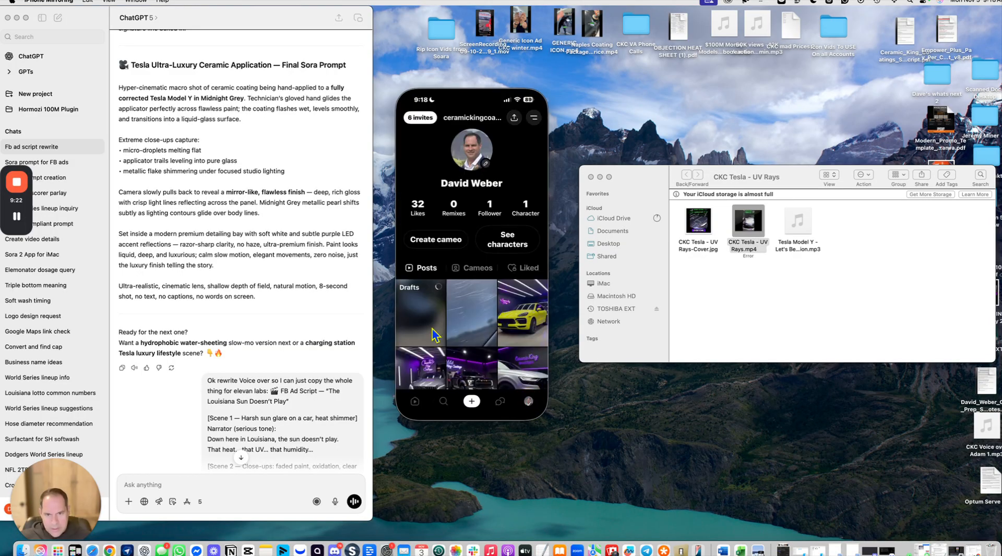
left_click(412, 305)
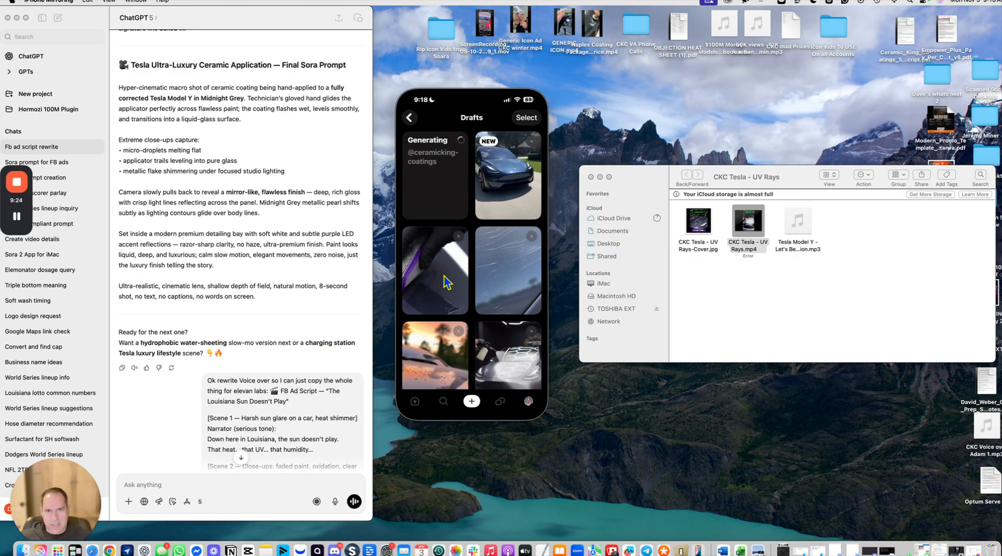
Step: Preview the new Tesla Model Y draft clip and close it
scroll(443, 278, "down", 3)
scroll(442, 278, "up", 3)
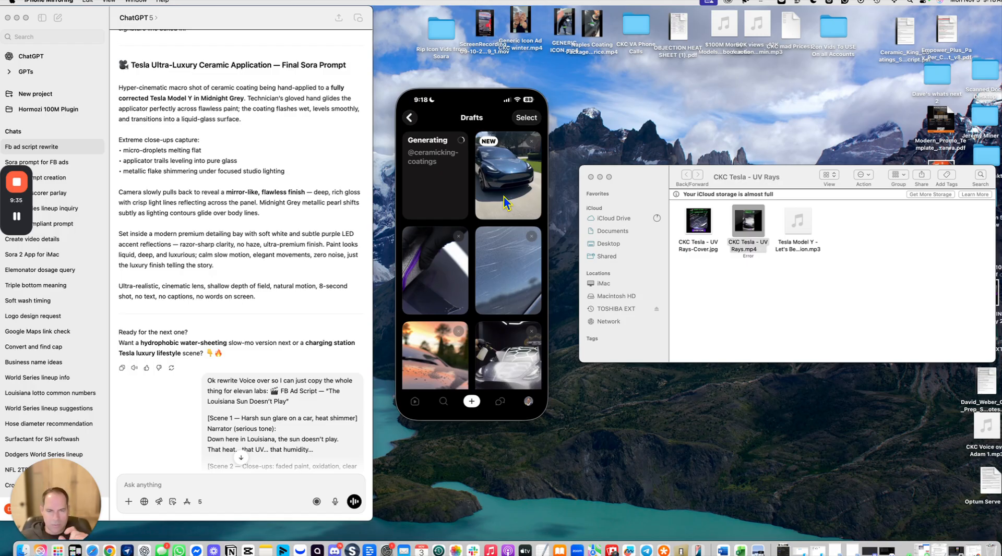
left_click(514, 187)
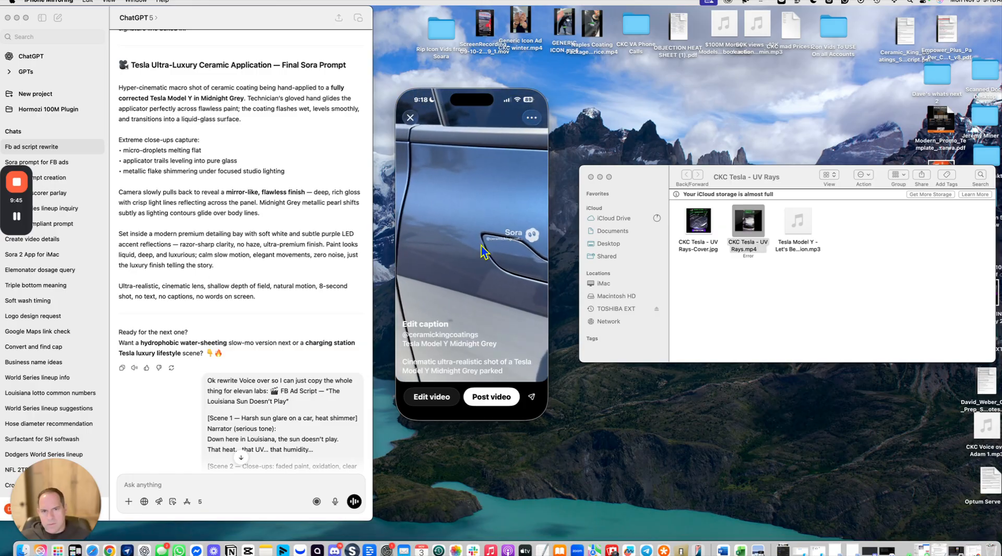
left_click(411, 119)
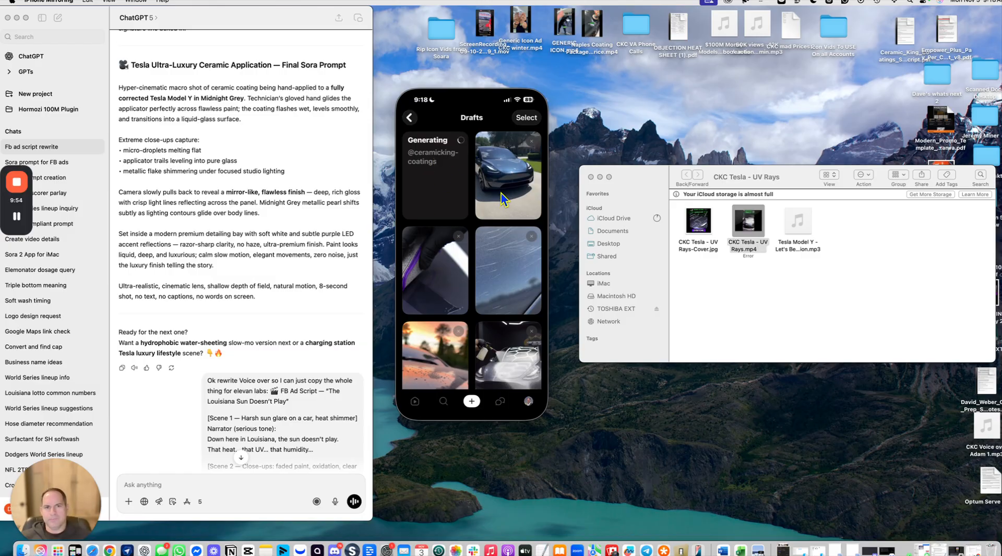
left_click(525, 118)
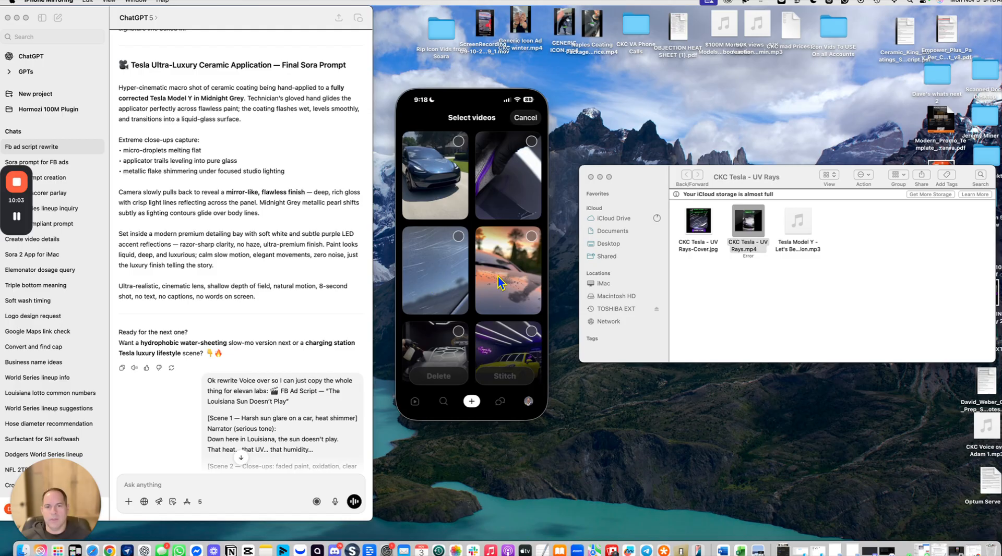
left_click(514, 256)
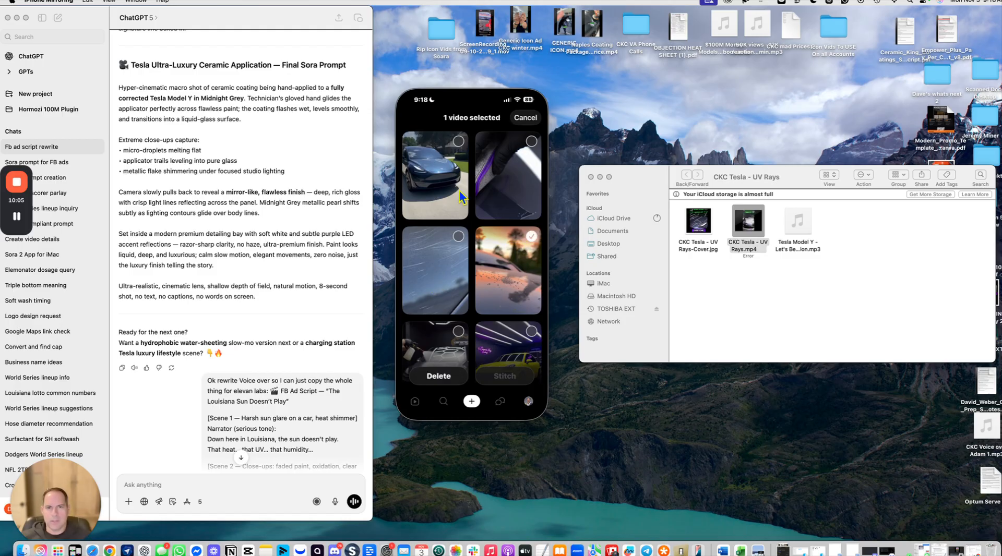
left_click(433, 148)
left_click(510, 172)
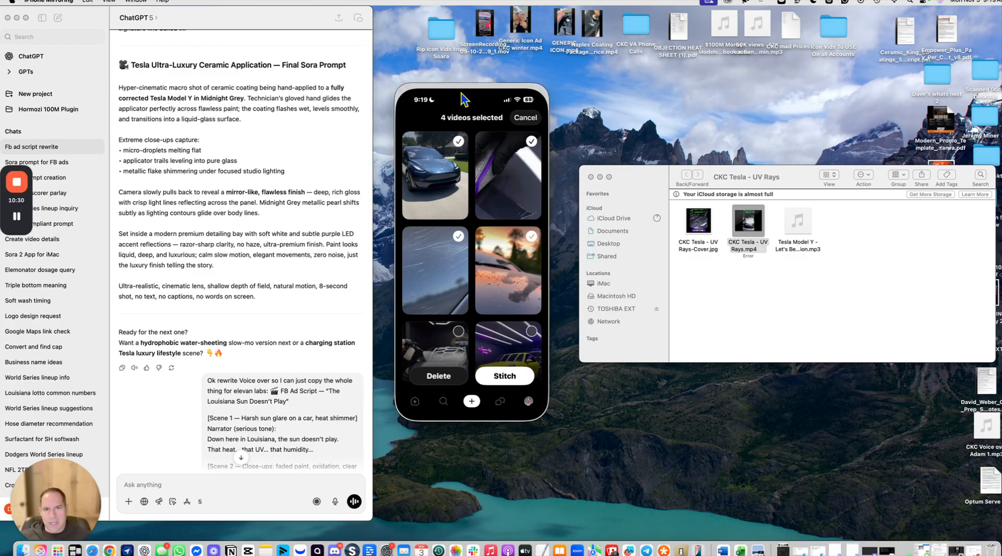
left_click(525, 119)
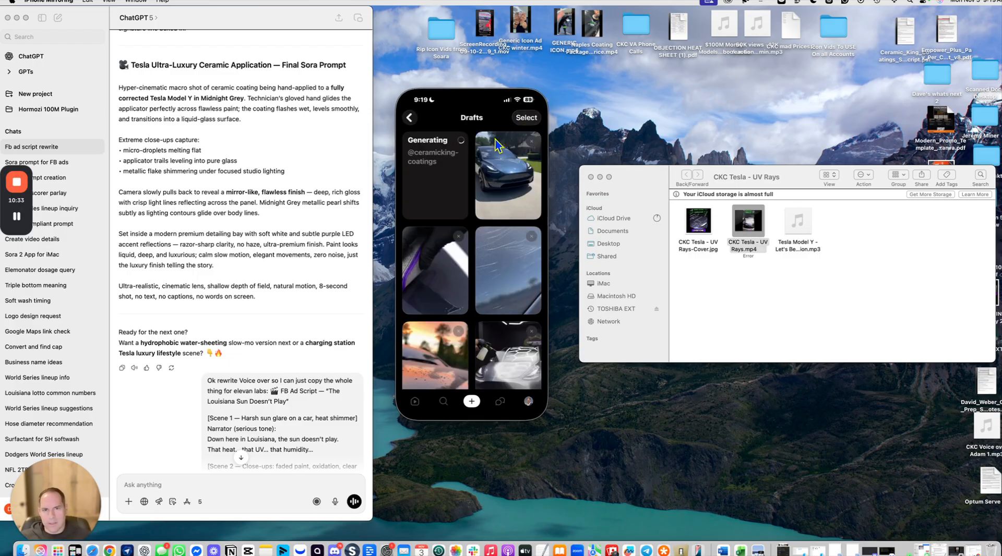
Step: Return to the profile, open the scratched-paint draft clip and pause its playback
left_click(409, 117)
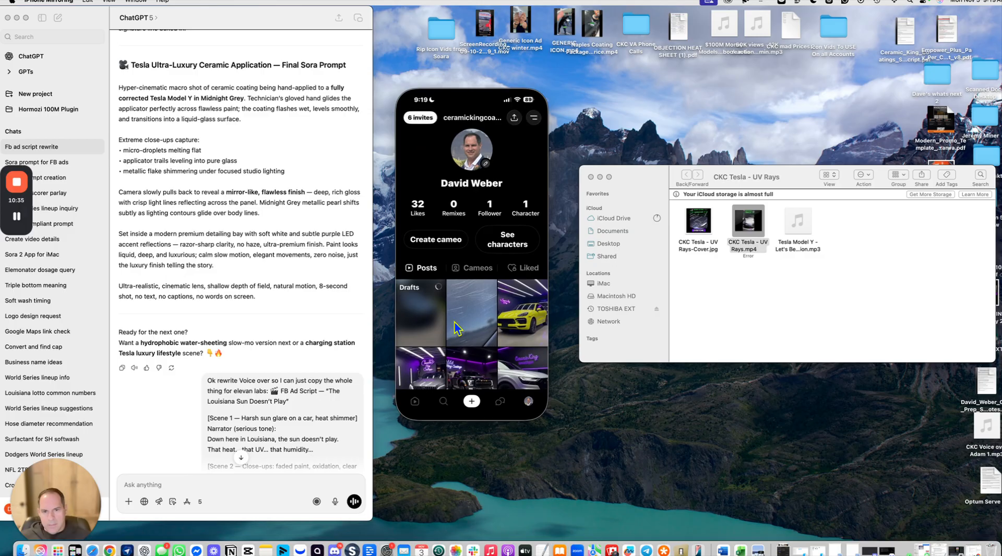
left_click(465, 310)
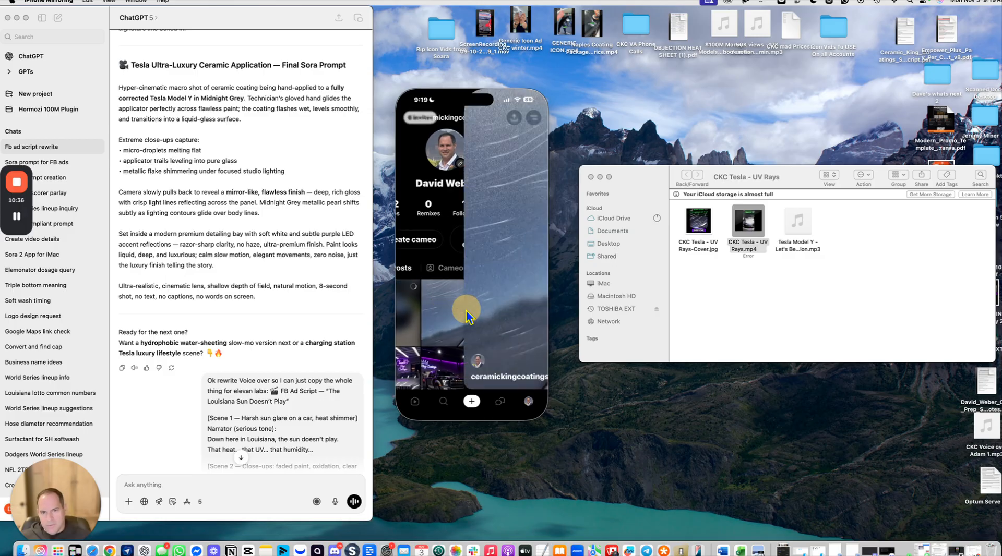
left_click(466, 267)
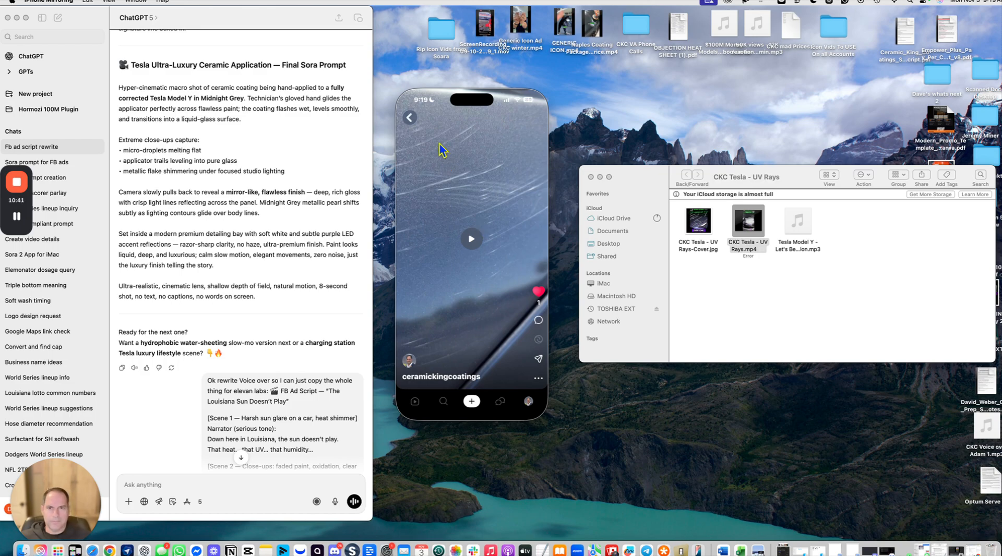
Step: Open the scratched-paint draft clip from the profile and bring up its options menu
left_click(410, 118)
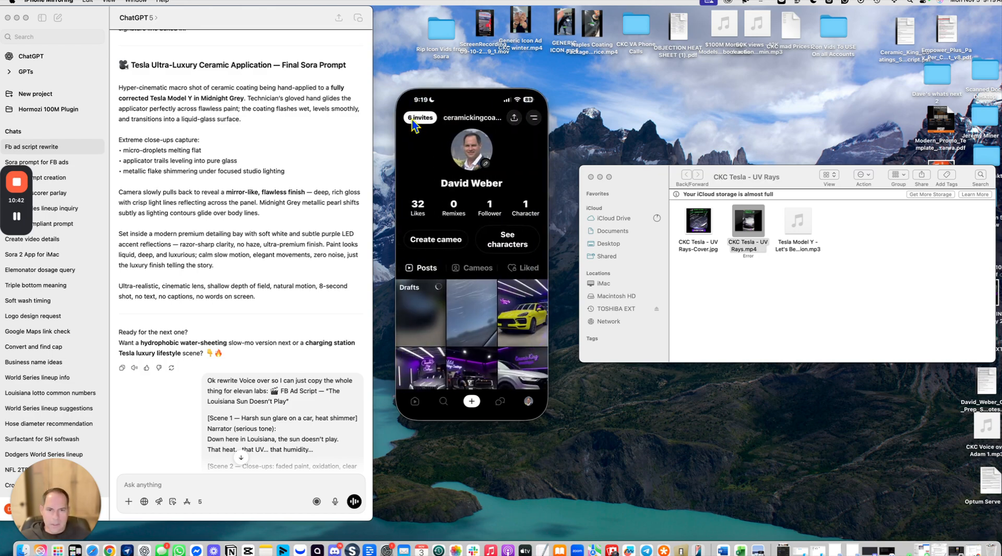
left_click(477, 312)
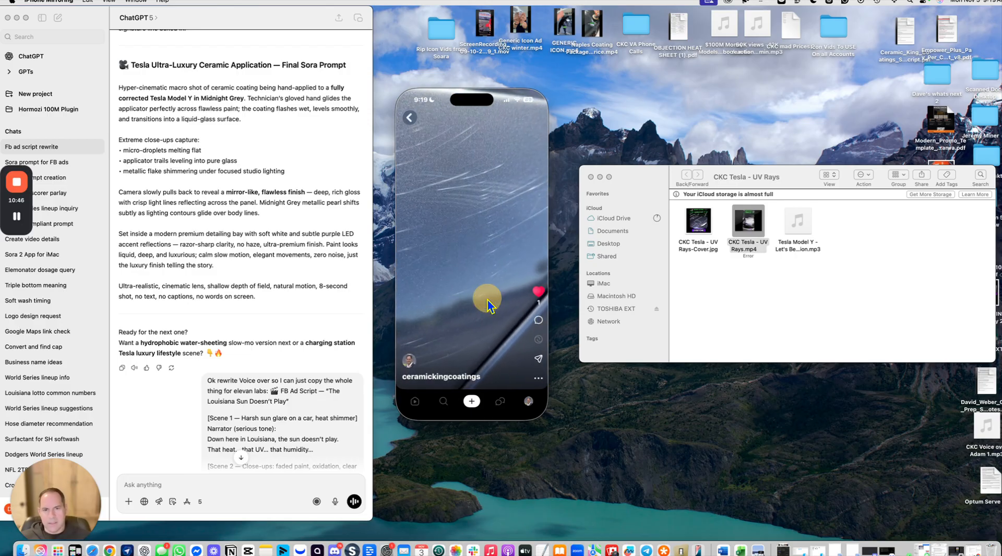
left_click(487, 299)
left_click(537, 379)
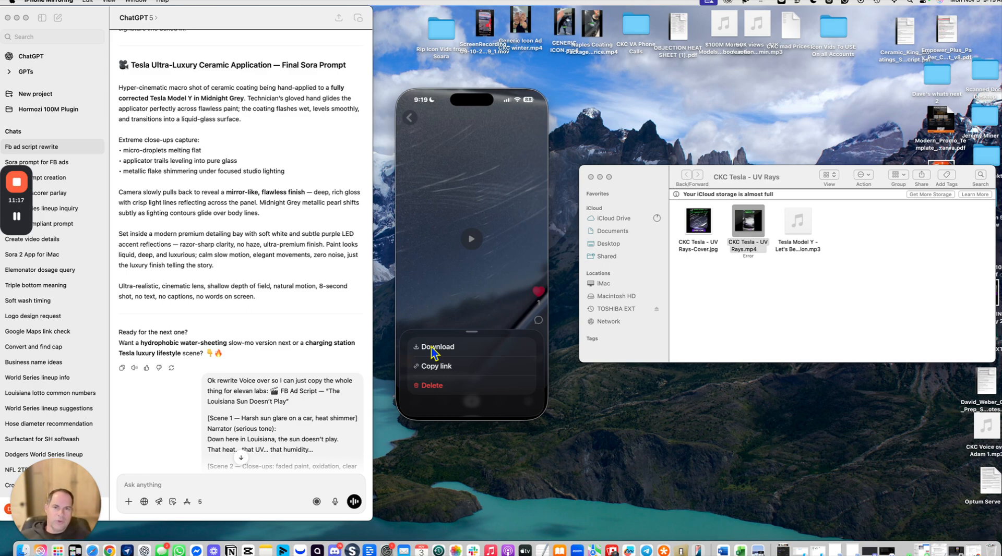
left_click(408, 118)
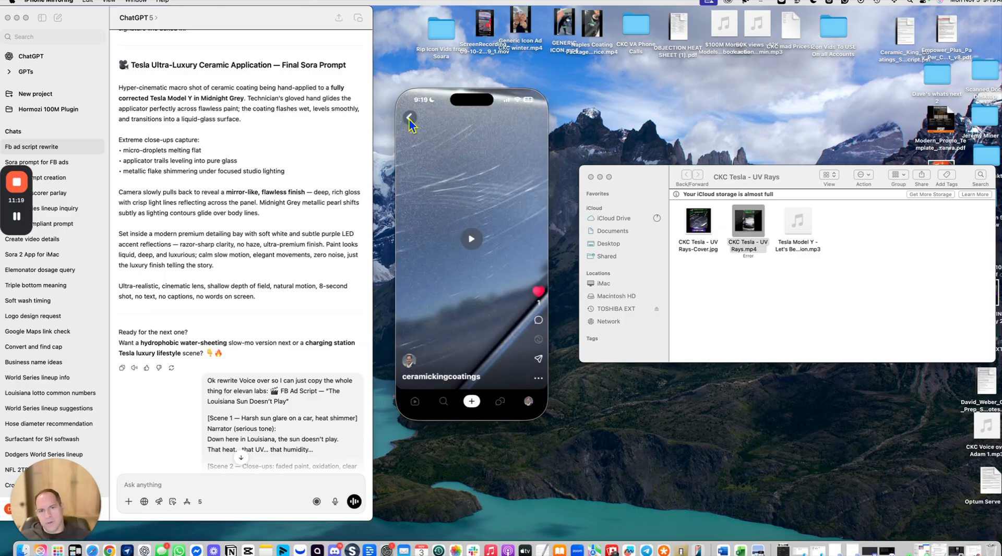
Step: Browse the other draft clips from the Sora profile and bring up a clip's options menu
left_click(414, 124)
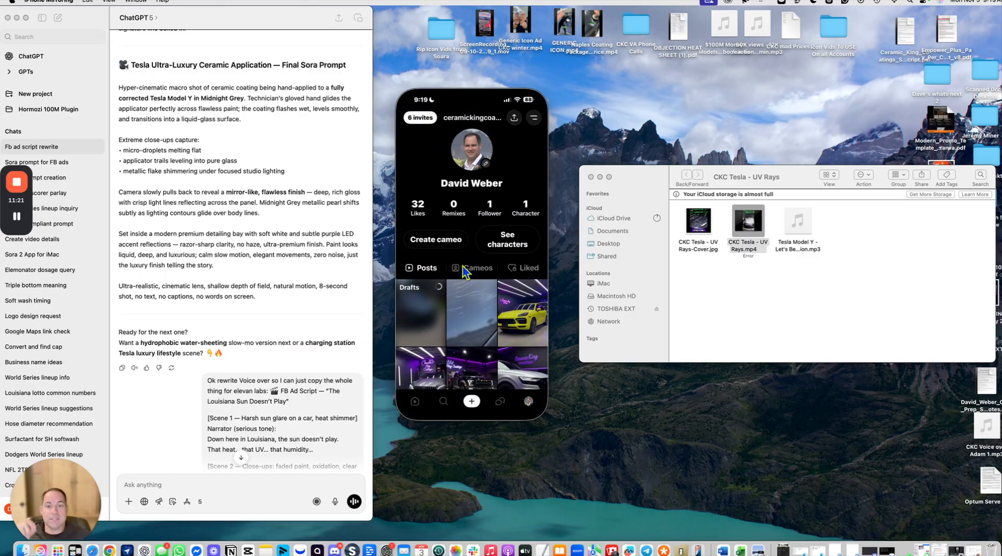
left_click(484, 317)
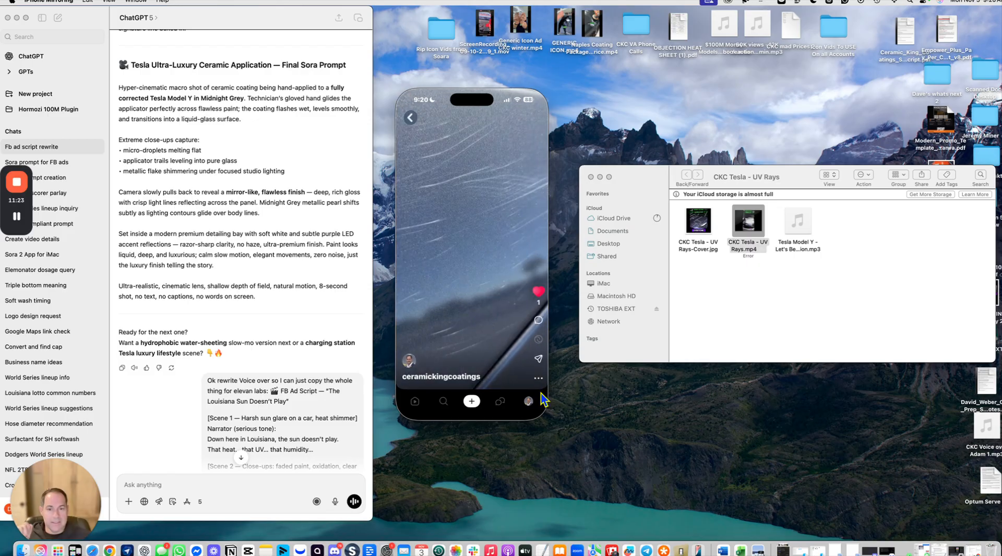
left_click(538, 378)
left_click(489, 303)
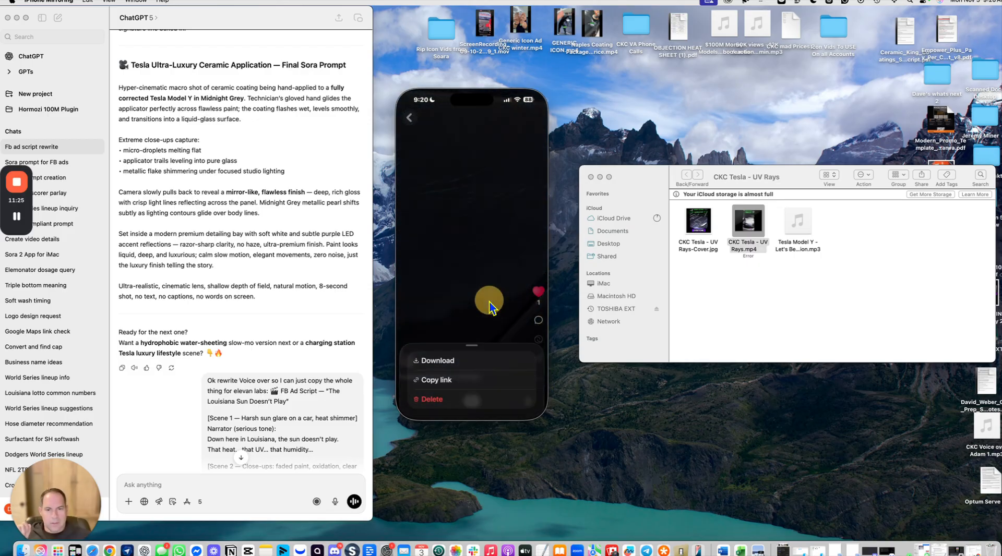
left_click(489, 303)
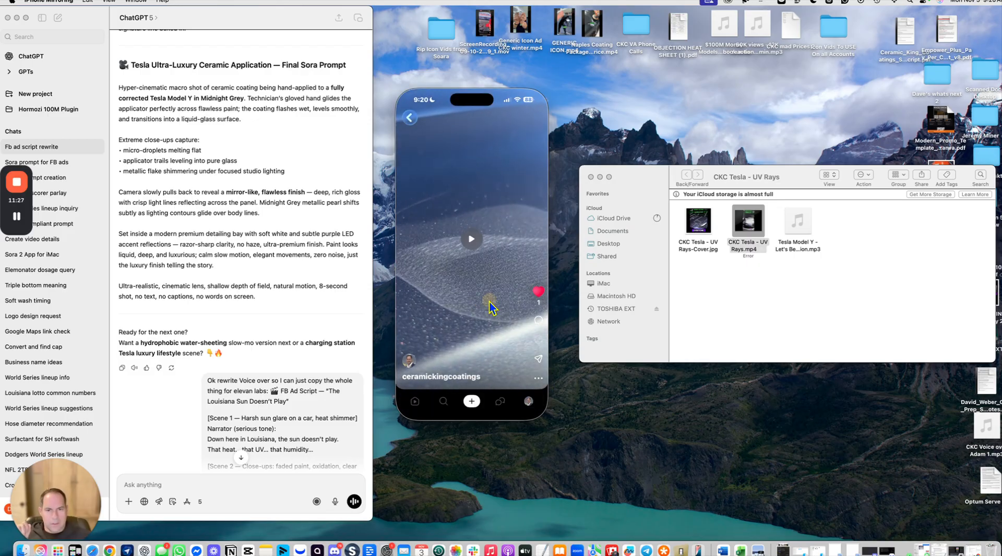
left_click(490, 303)
left_click(489, 303)
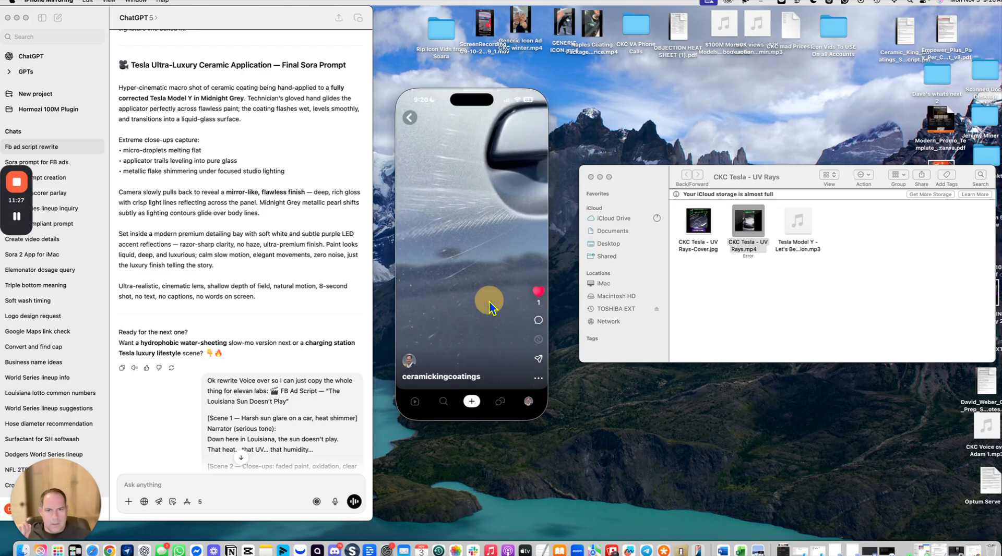
left_click(538, 378)
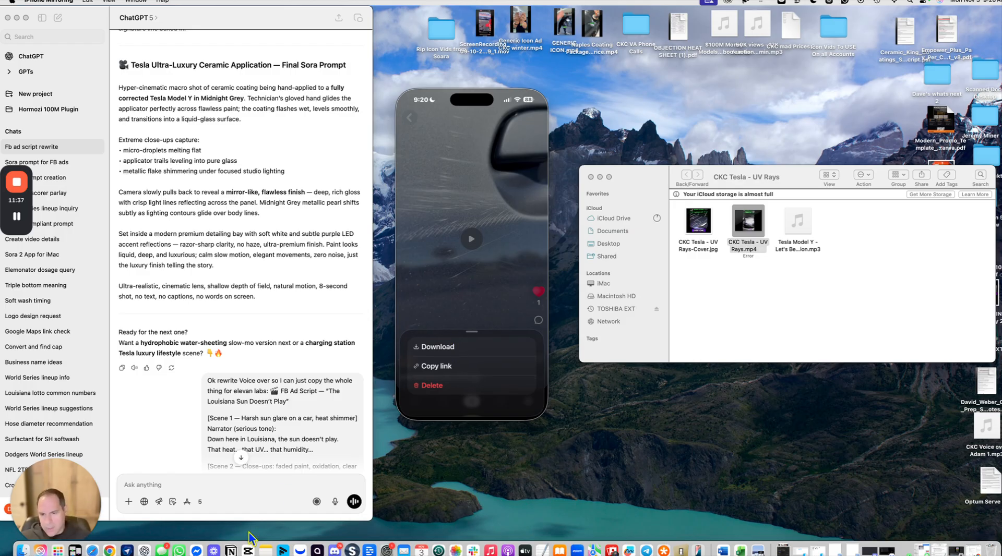
Step: Switch to CapCut and review the project's video, voiceover and music tracks along the timeline
left_click(248, 549)
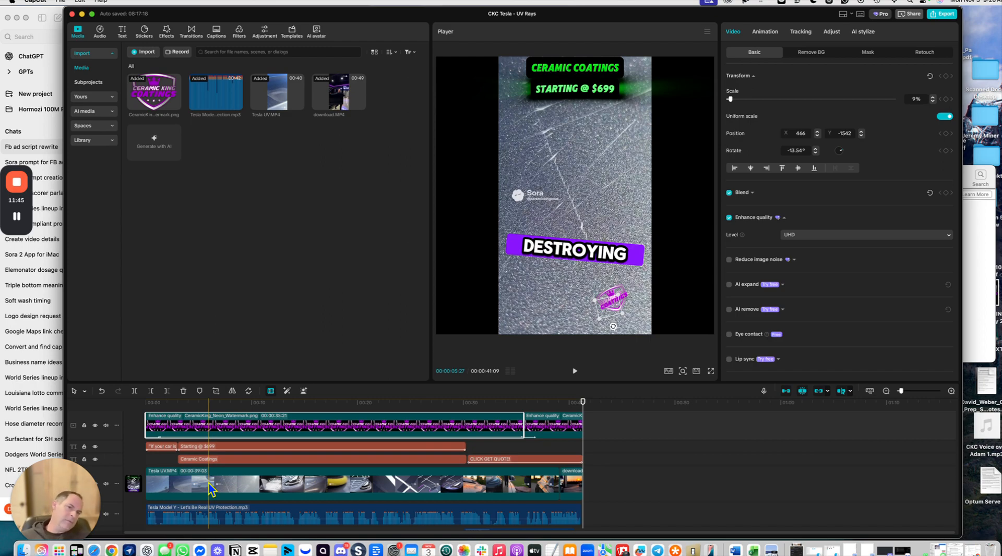
scroll(201, 485, "down", 3)
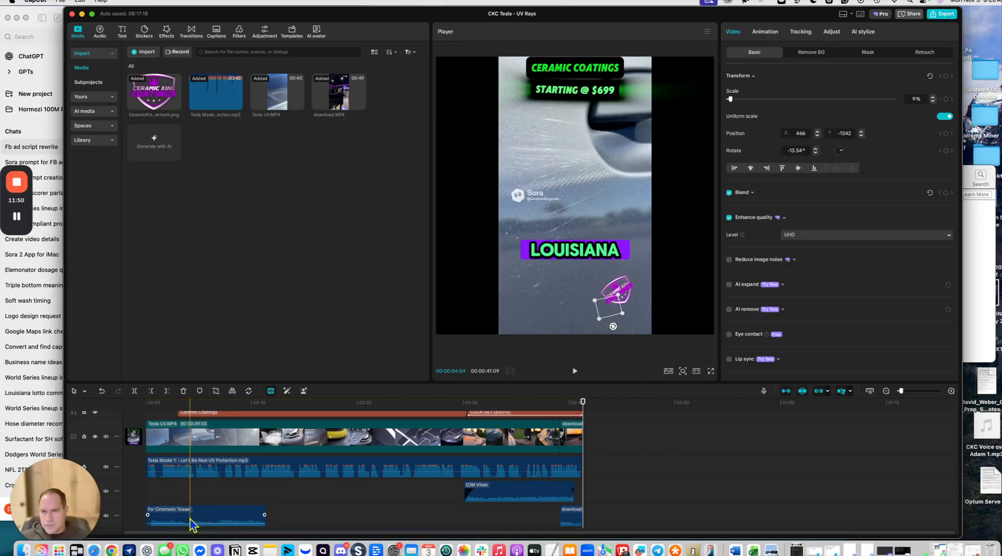
left_click(98, 31)
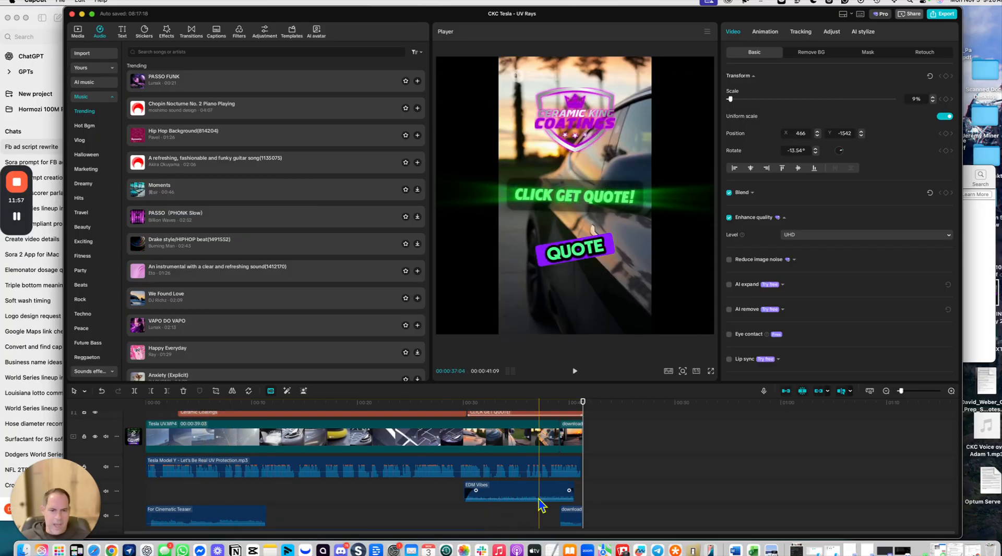
scroll(351, 492, "up", 2)
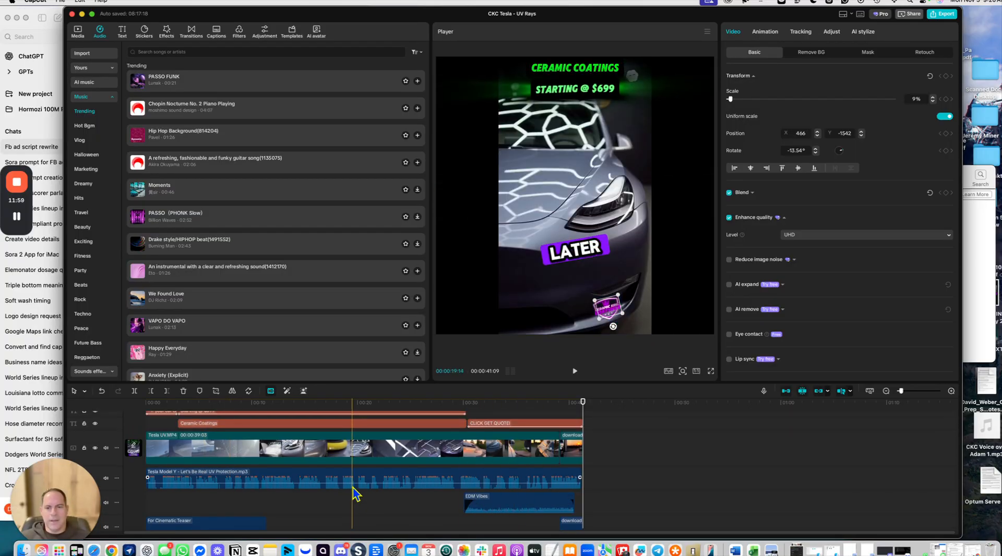
scroll(348, 474, "up", 1)
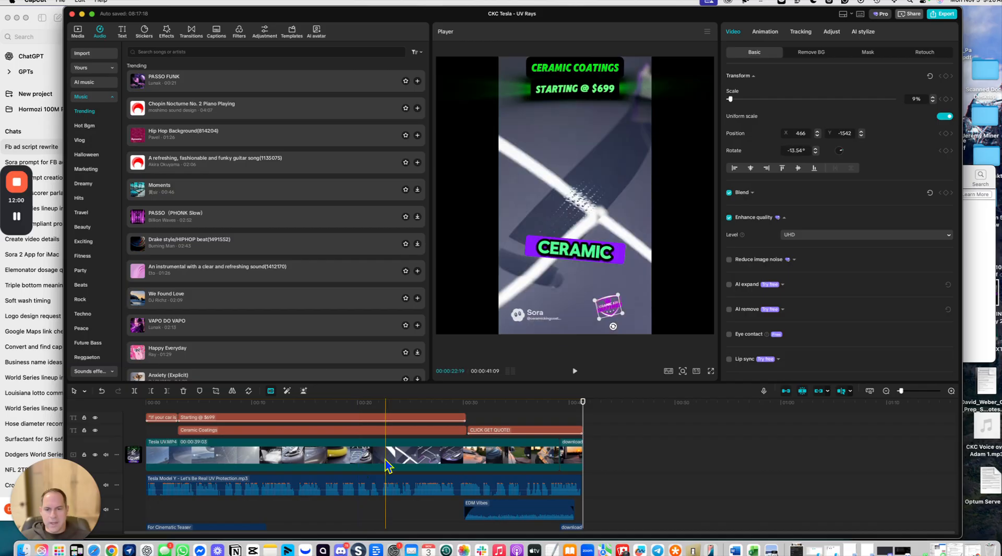
left_click(337, 469)
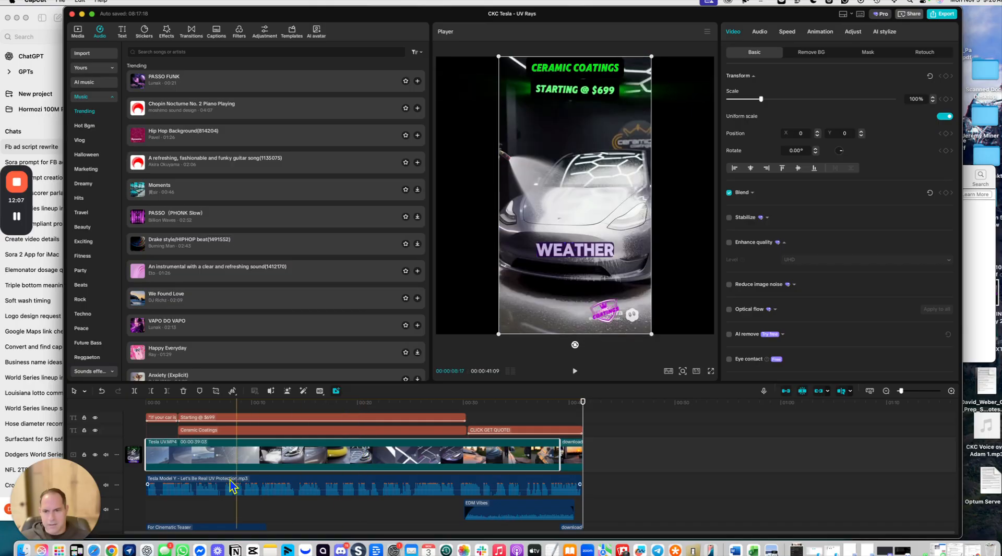
scroll(295, 457, "down", 3)
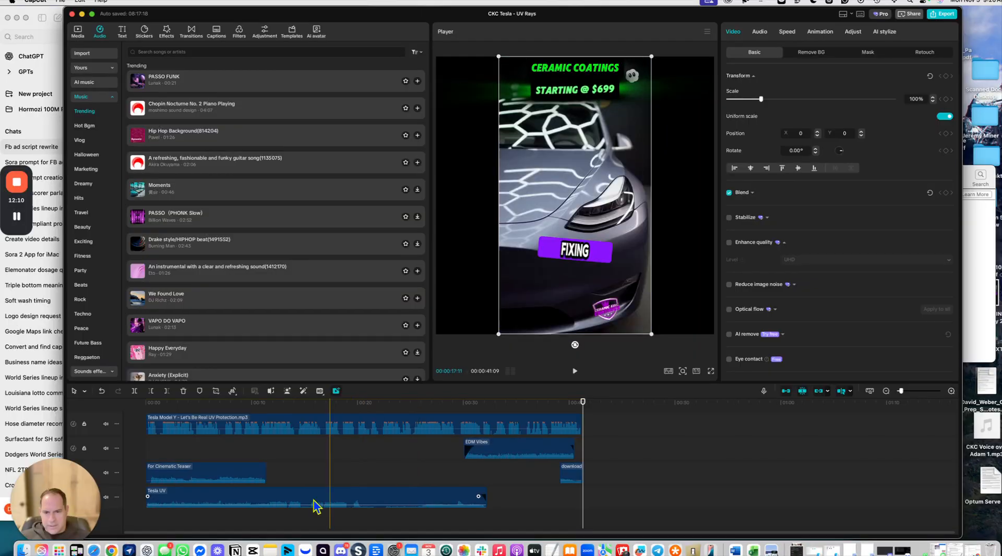
left_click(369, 504)
left_click_drag(370, 504, 382, 505)
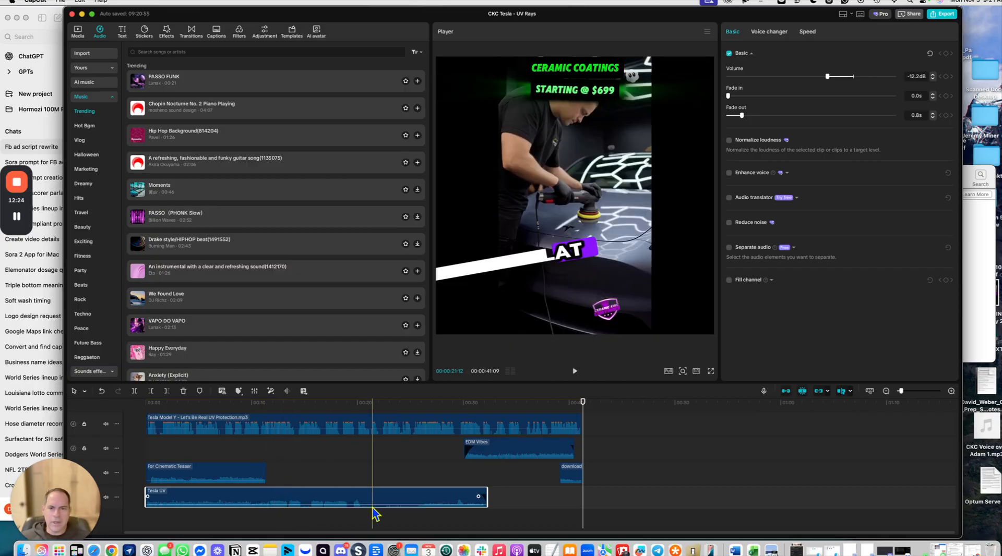
scroll(348, 506, "up", 4)
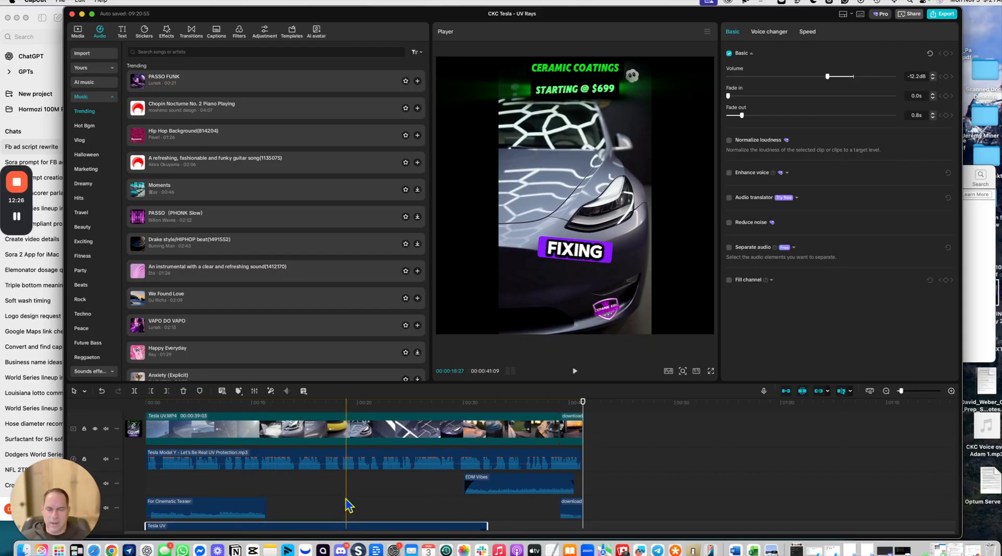
scroll(198, 459, "up", 2)
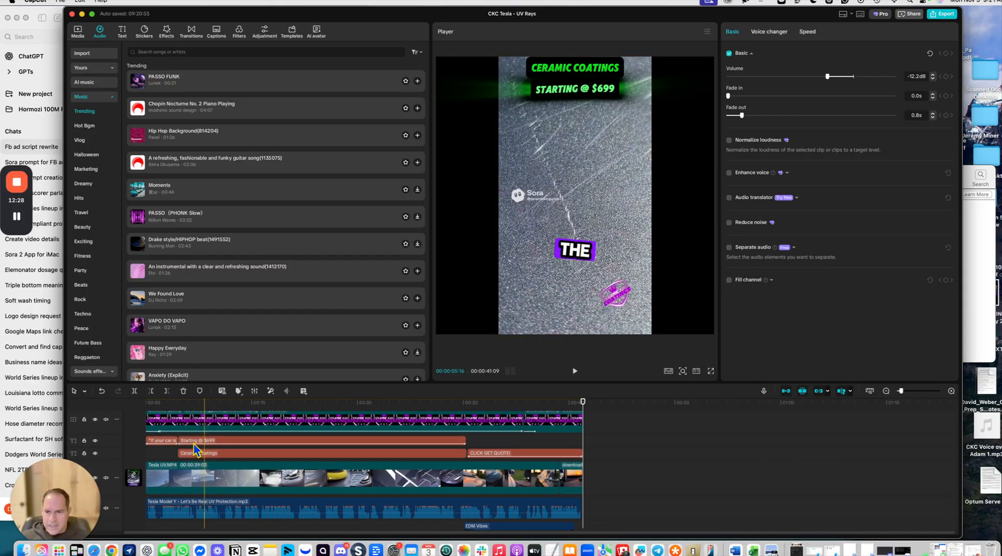
Step: Inspect the opening hook and Starting @ $699 text overlay clips on the timeline
left_click(154, 444)
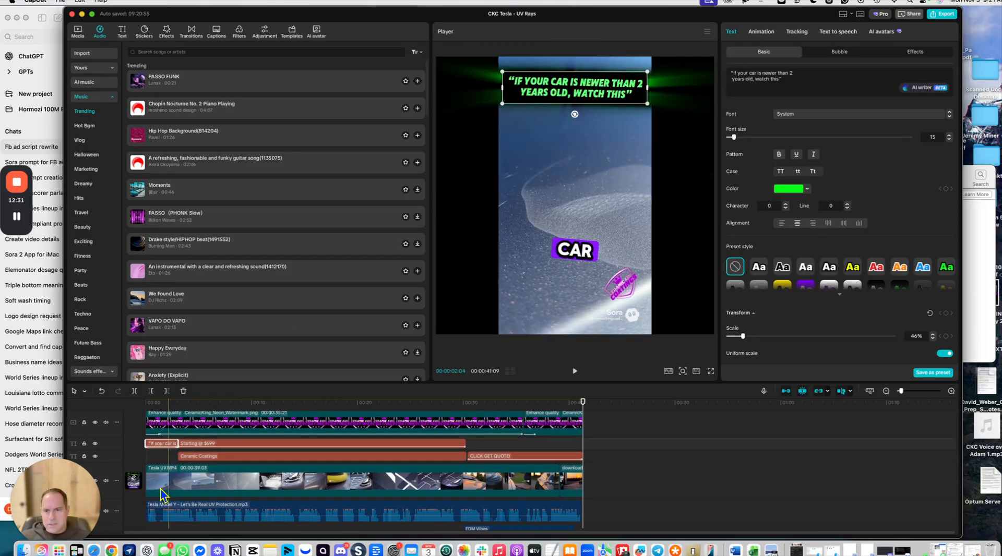
left_click(192, 444)
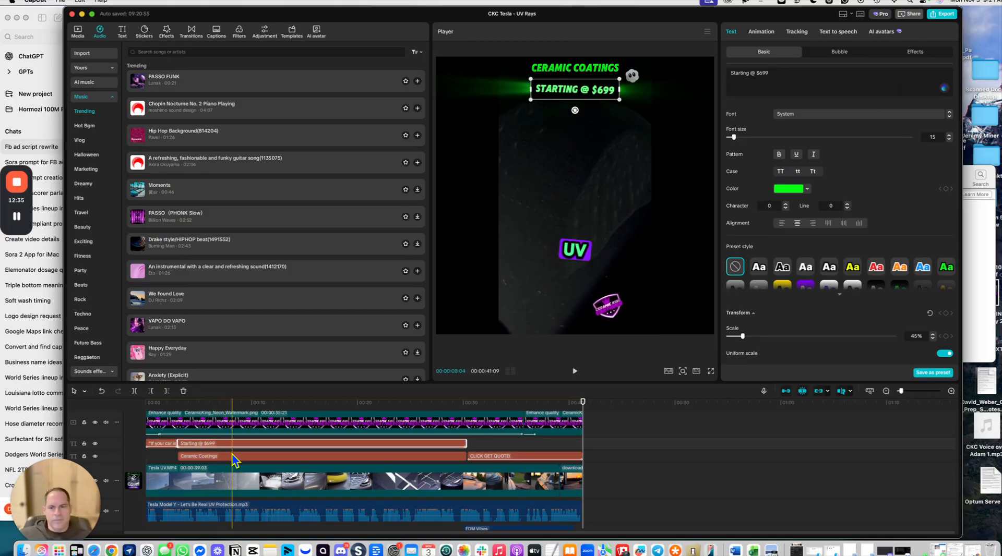
left_click(160, 444)
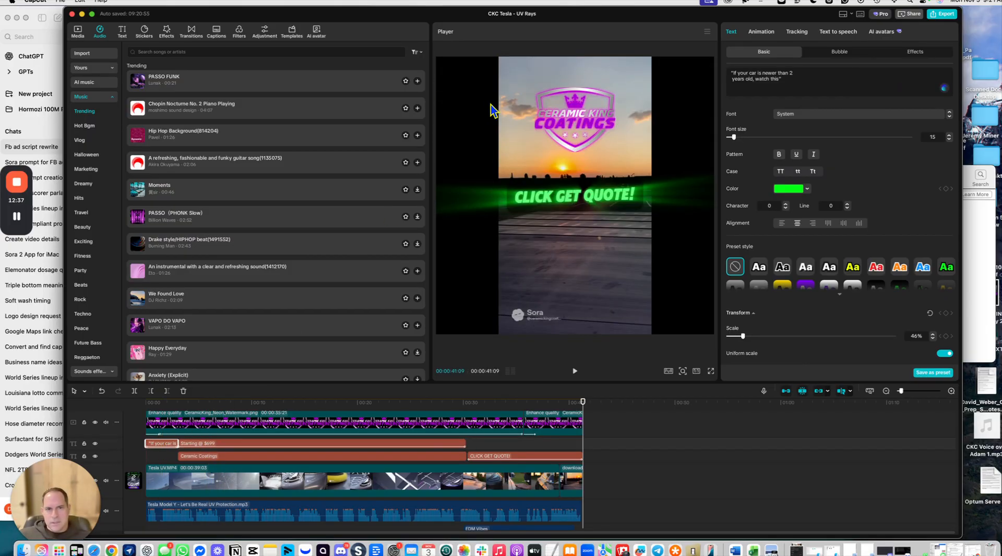
left_click(157, 446)
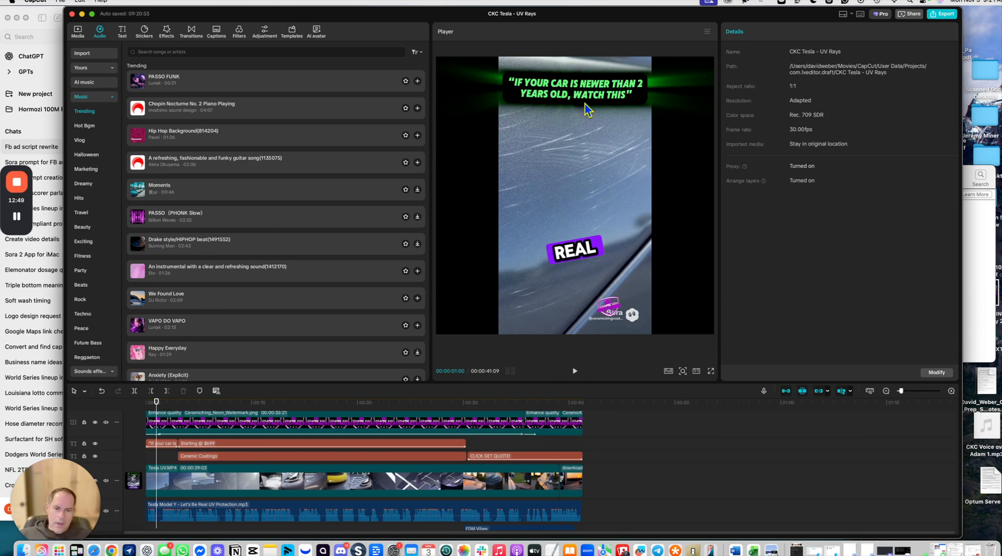
left_click(230, 443)
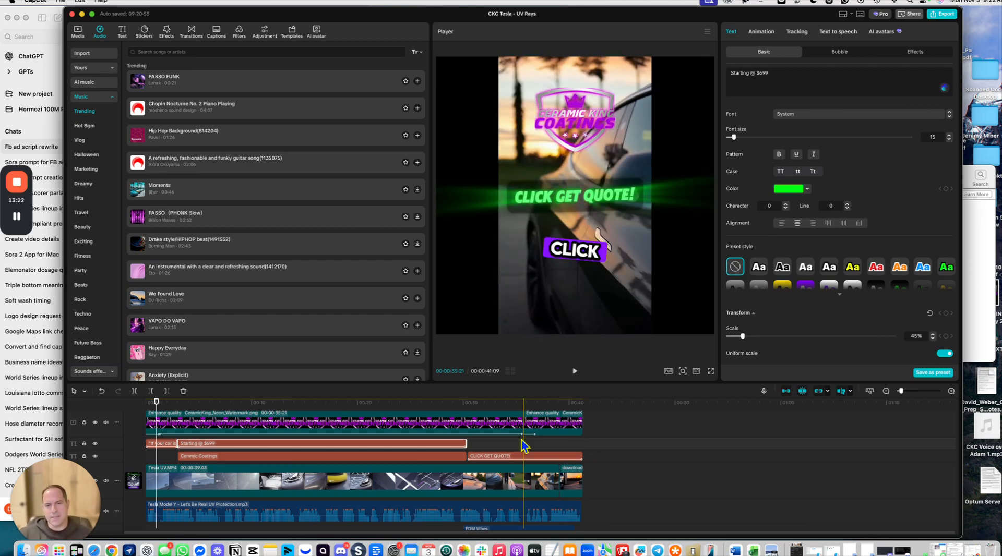
Step: Leave CapCut and bring Chrome with the ElevenLabs text-to-speech page to the front
left_click(82, 14)
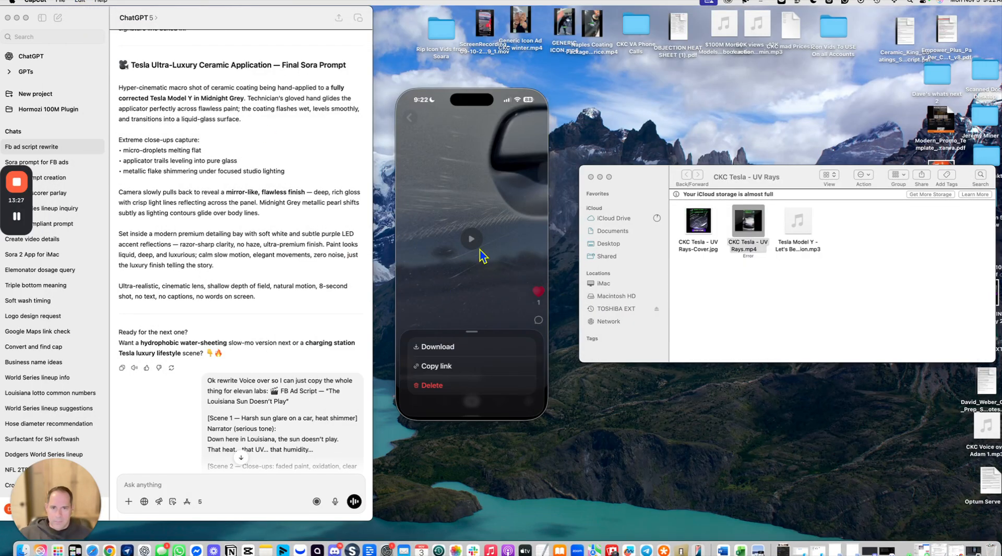
left_click(475, 138)
left_click(411, 116)
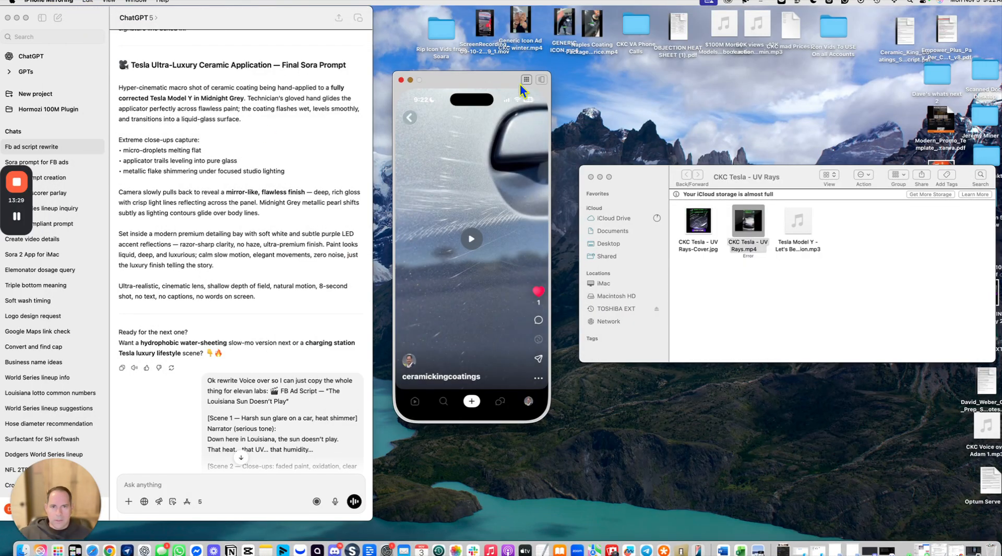
left_click(524, 82)
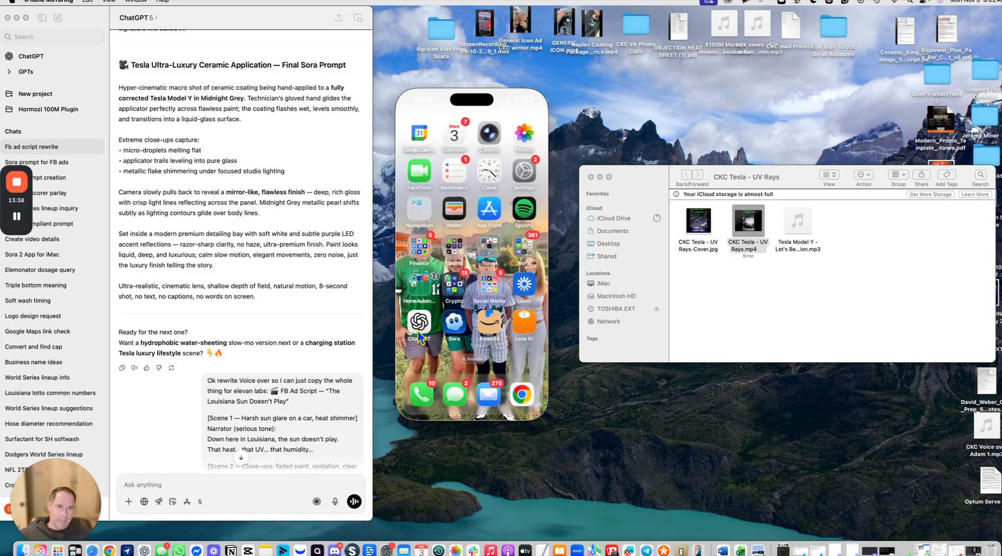
left_click(116, 546)
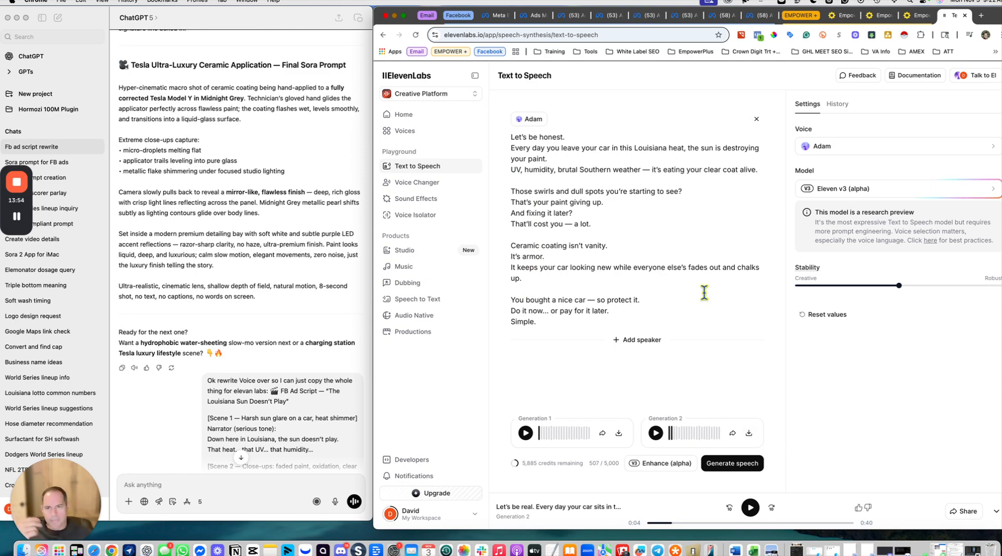
Step: Scroll through the ChatGPT voiceover script and minimize Chrome
left_click(267, 312)
scroll(303, 209, "down", 2)
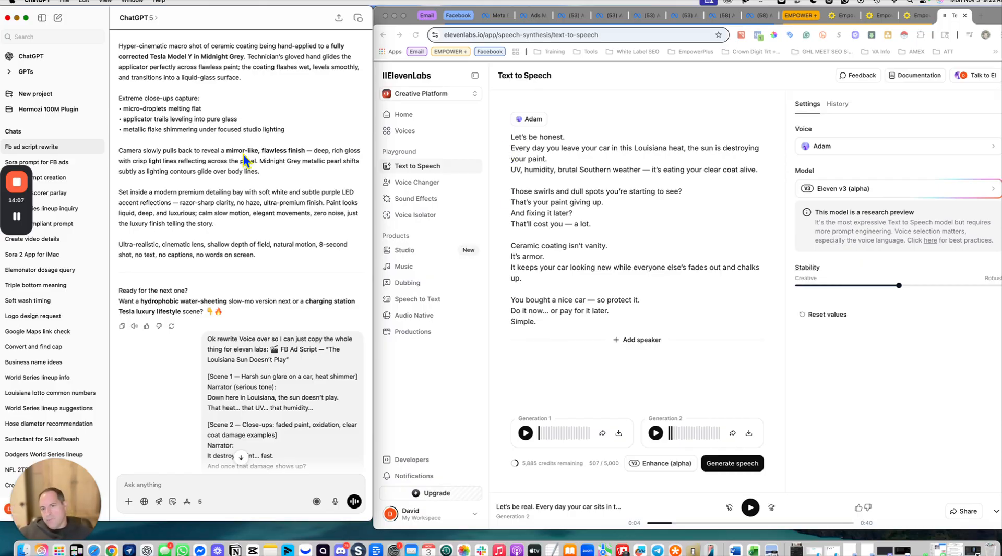
left_click(395, 17)
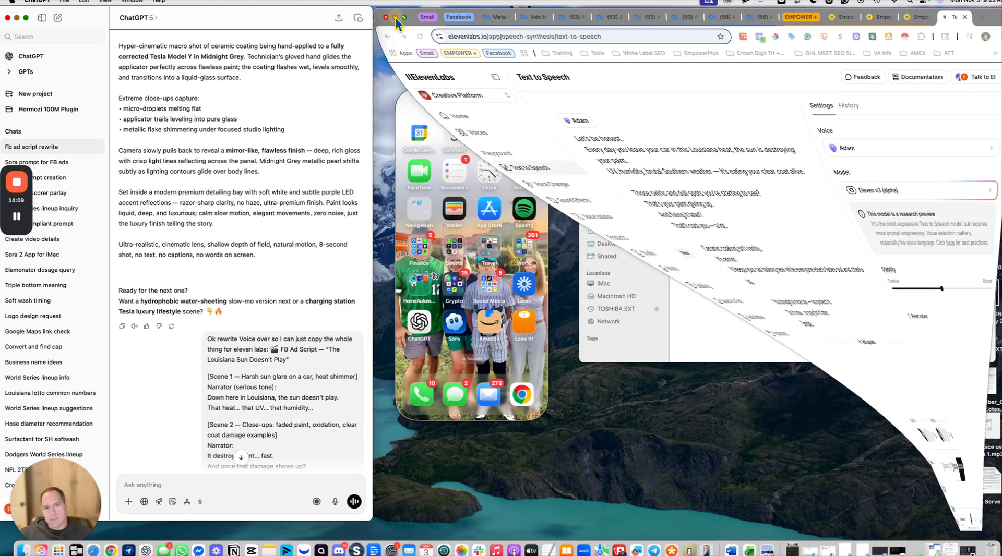
Step: Open Sora, go to the profile's Drafts and open the newest Louisiana sun cameo draft
left_click(453, 328)
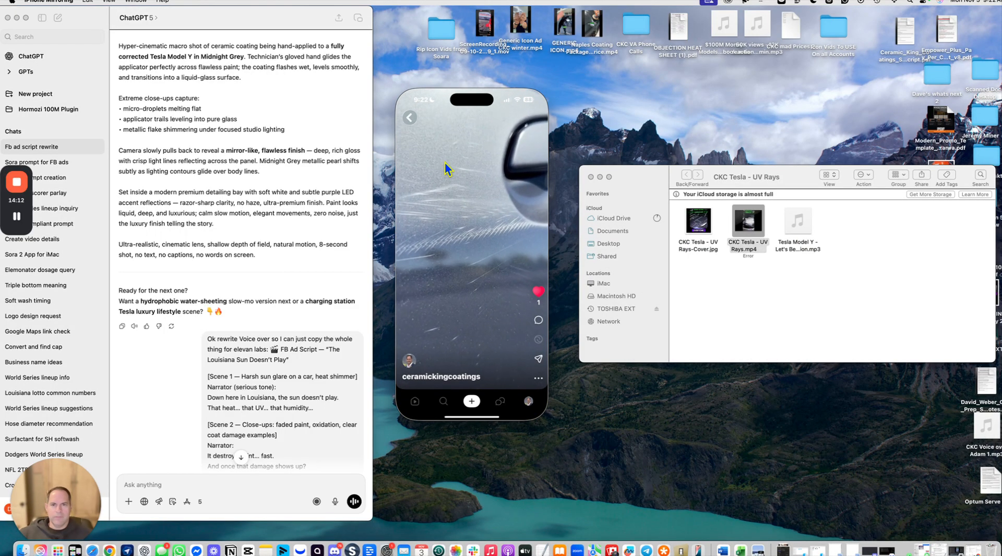
left_click(416, 126)
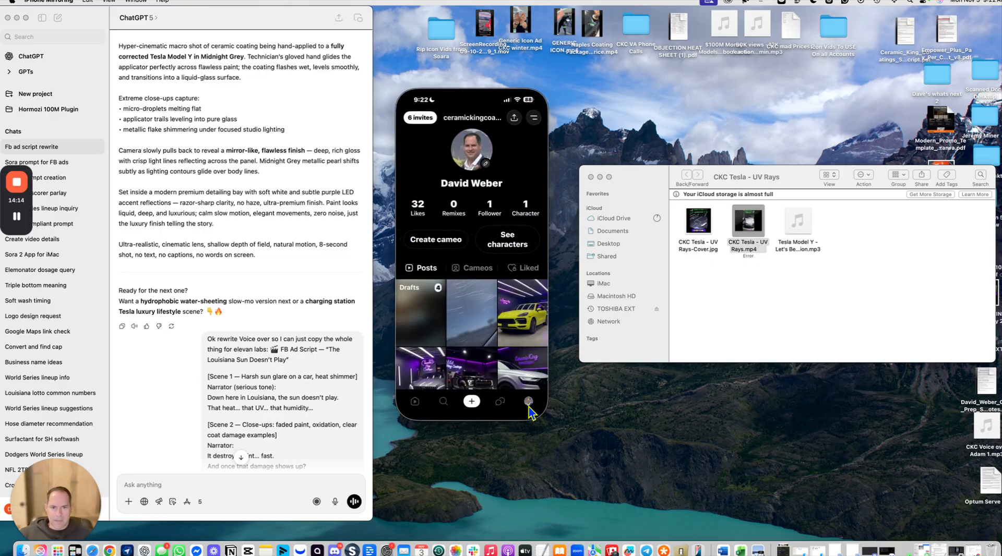
left_click(428, 313)
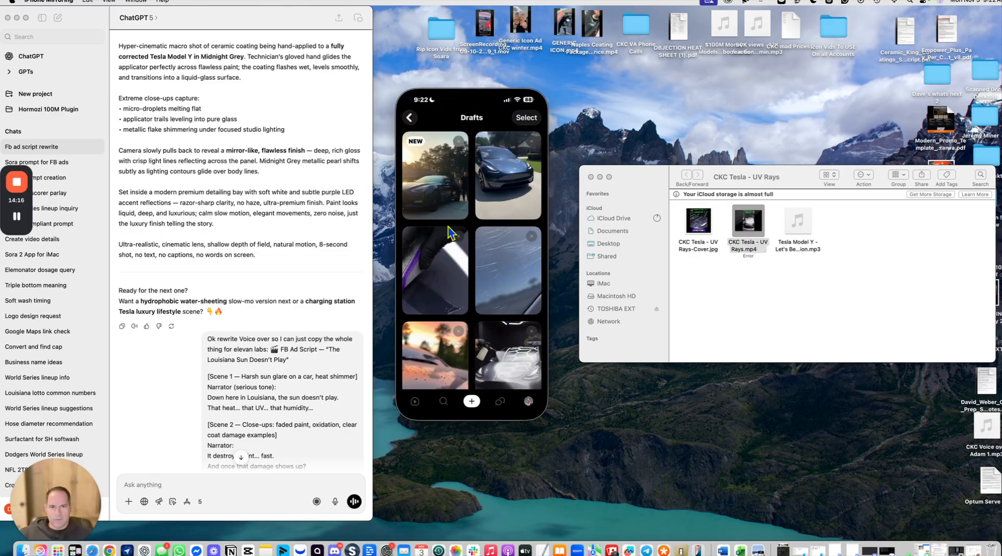
left_click(431, 188)
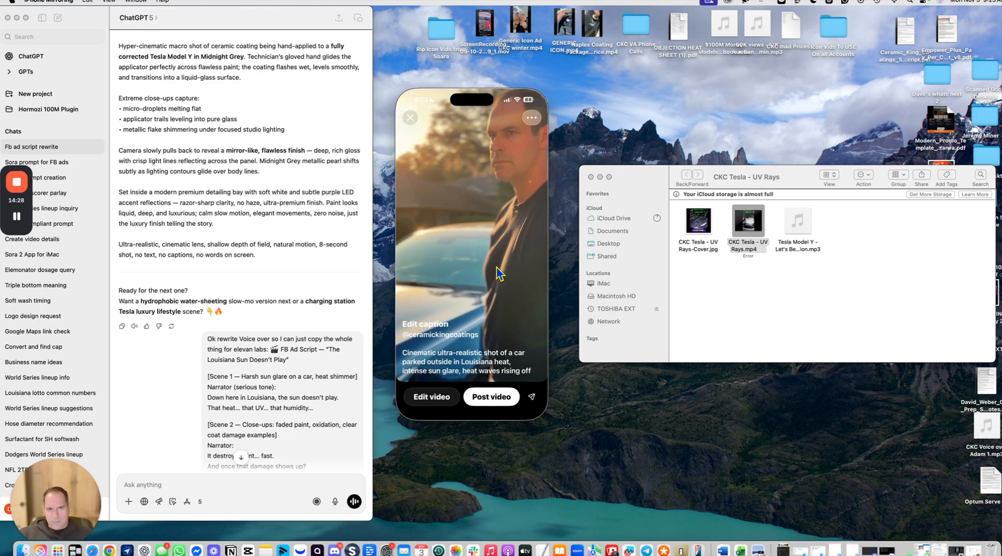
left_click(410, 118)
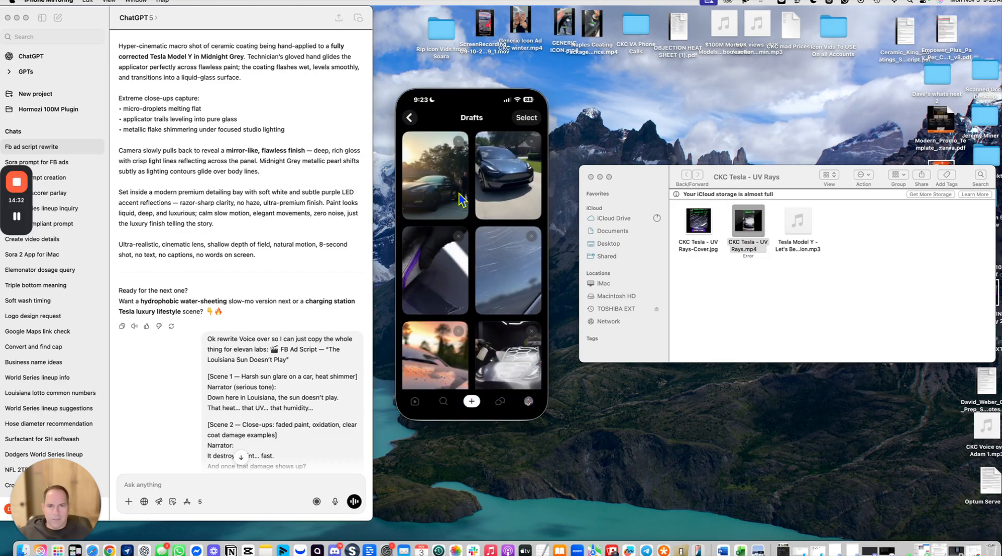
left_click(525, 119)
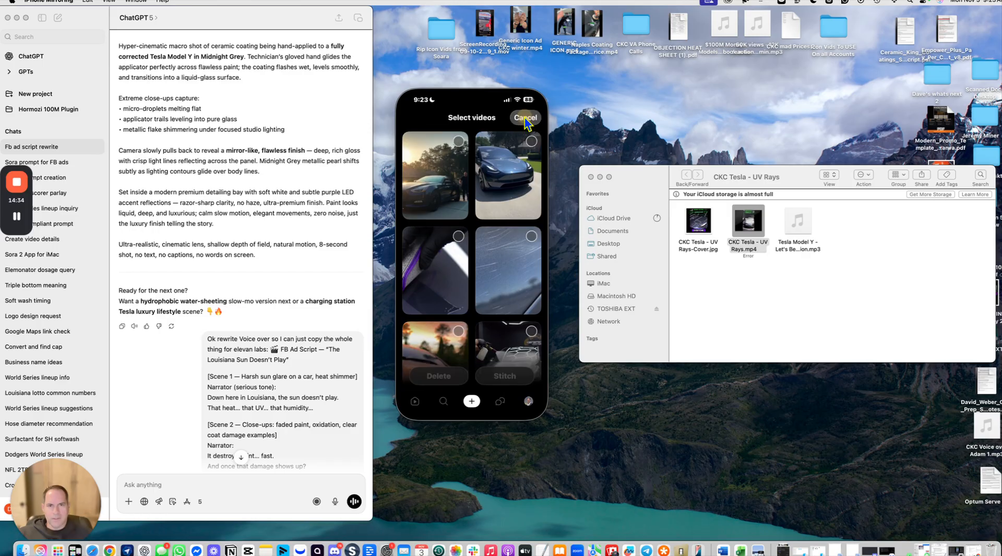
left_click(500, 165)
left_click(445, 180)
left_click(449, 242)
left_click(494, 260)
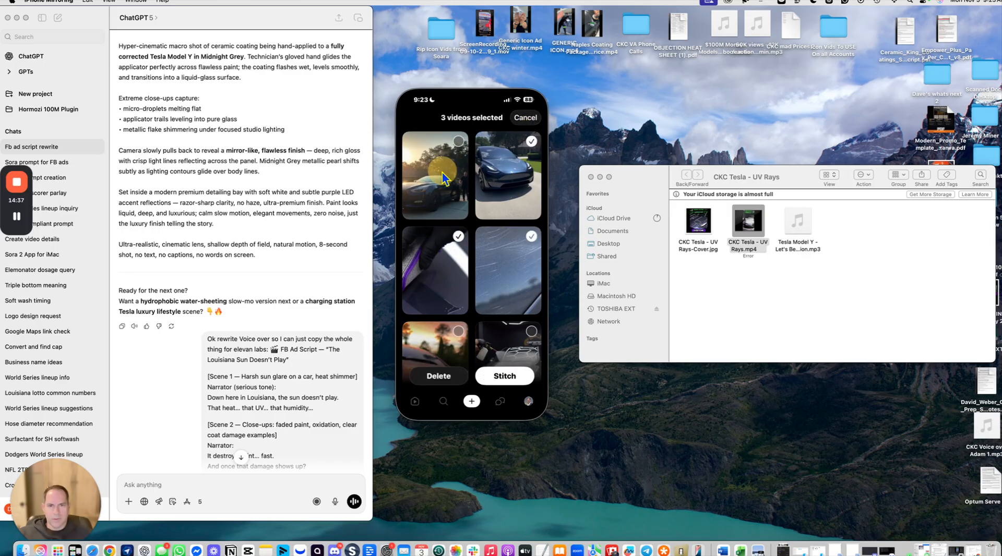
left_click(524, 376)
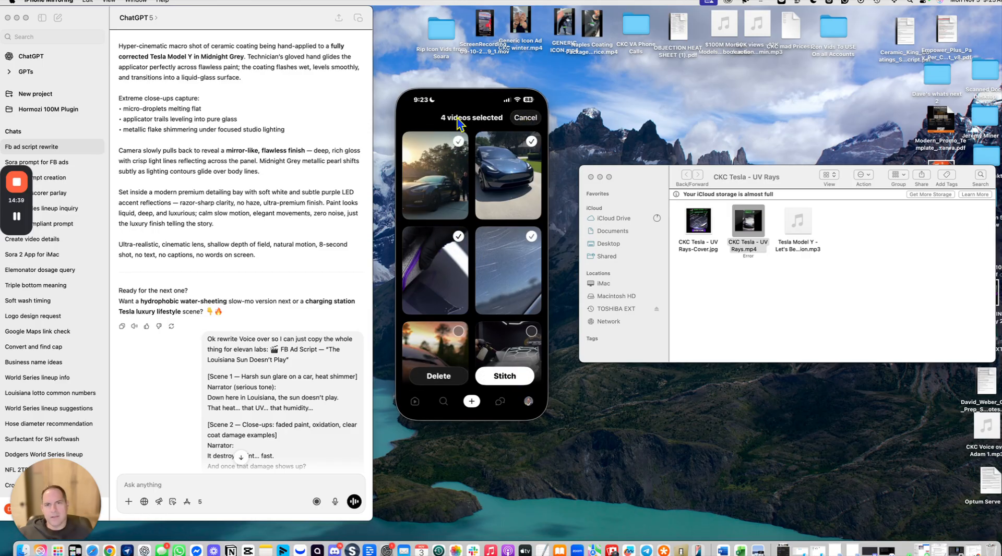
left_click(525, 117)
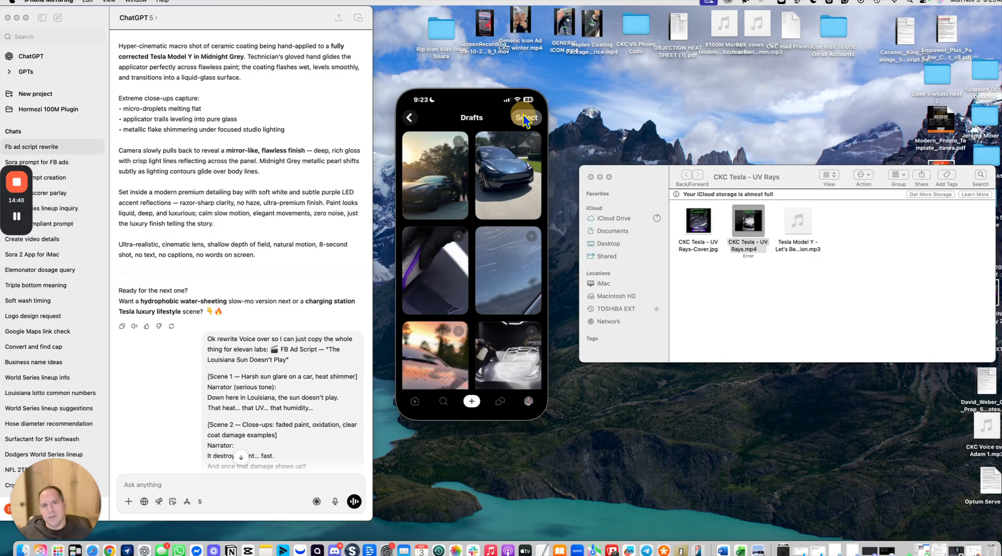
Step: Open a published post from the profile and view its download and link options
left_click(417, 120)
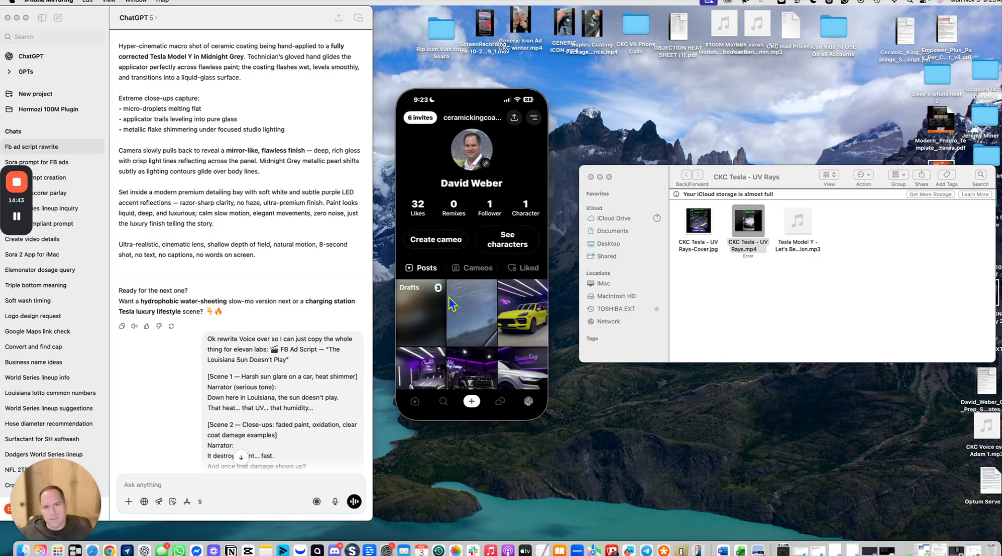
left_click(471, 315)
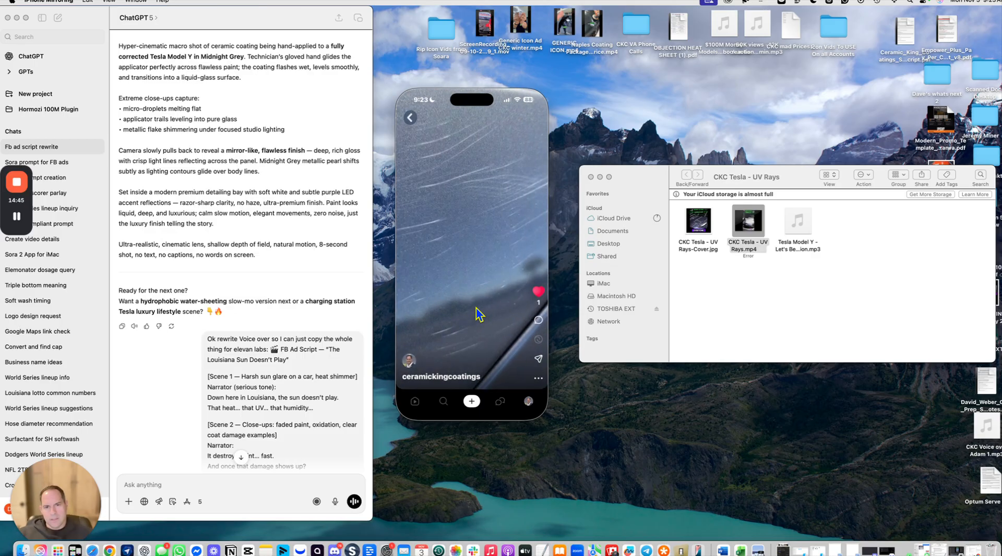
left_click(538, 377)
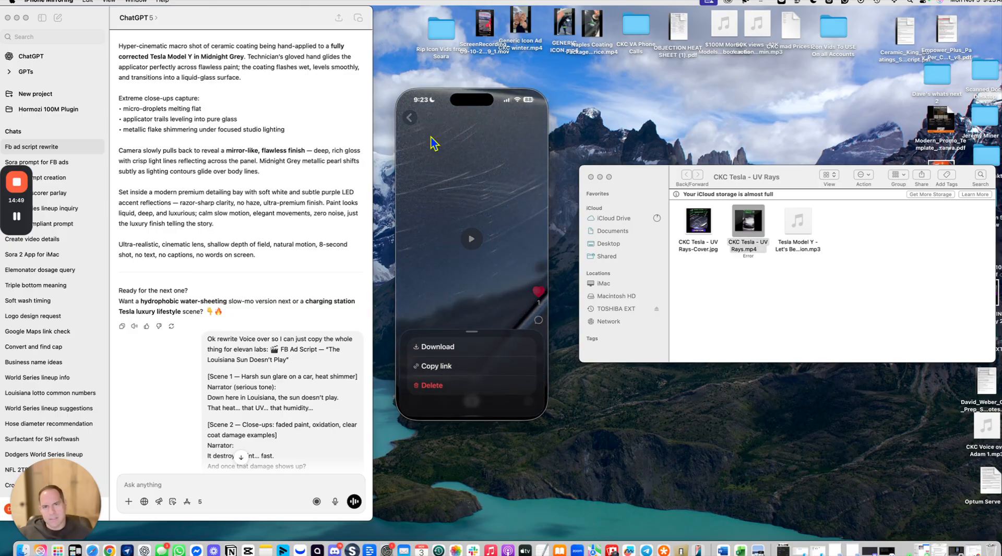
left_click(412, 118)
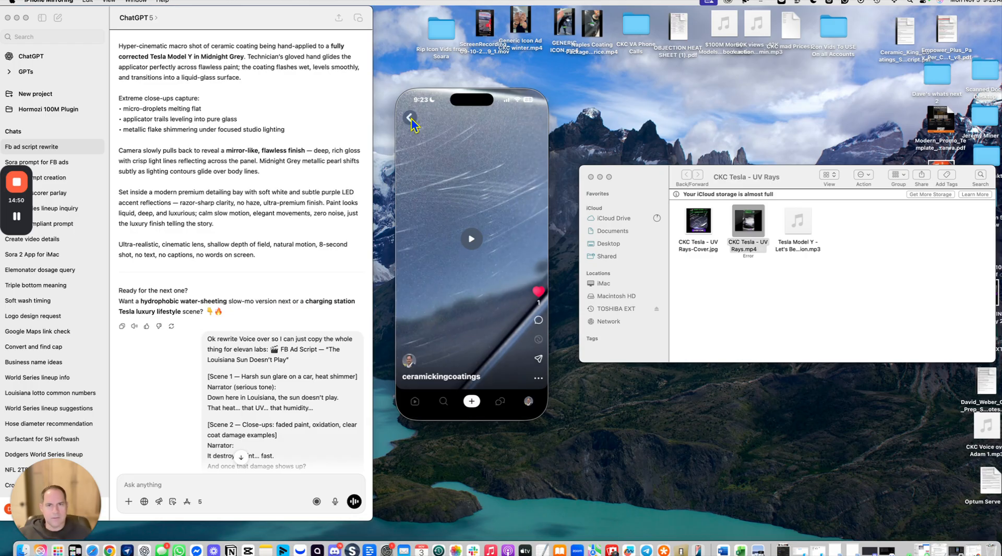
left_click(411, 118)
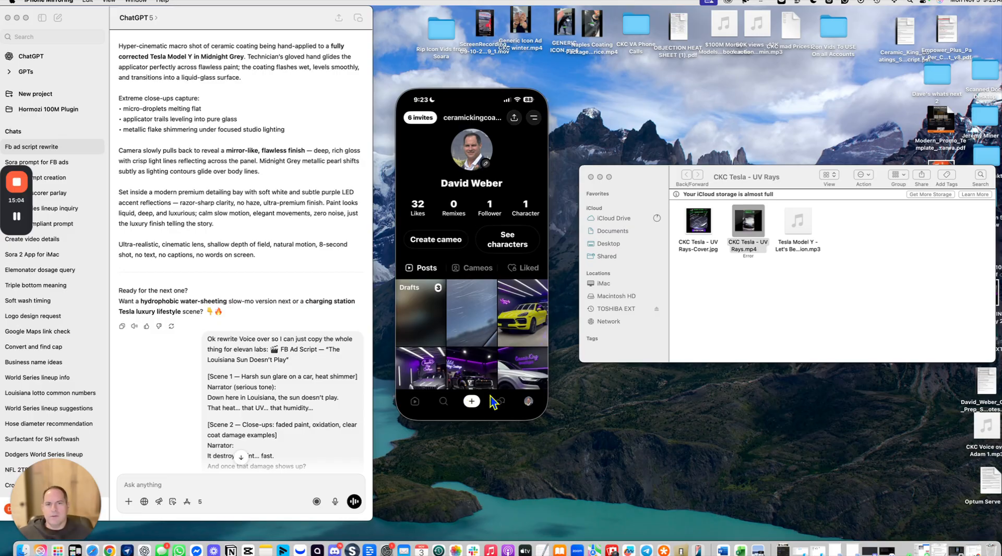
Step: Open Settings and review the Usage page for free and paid video generations left
left_click(533, 118)
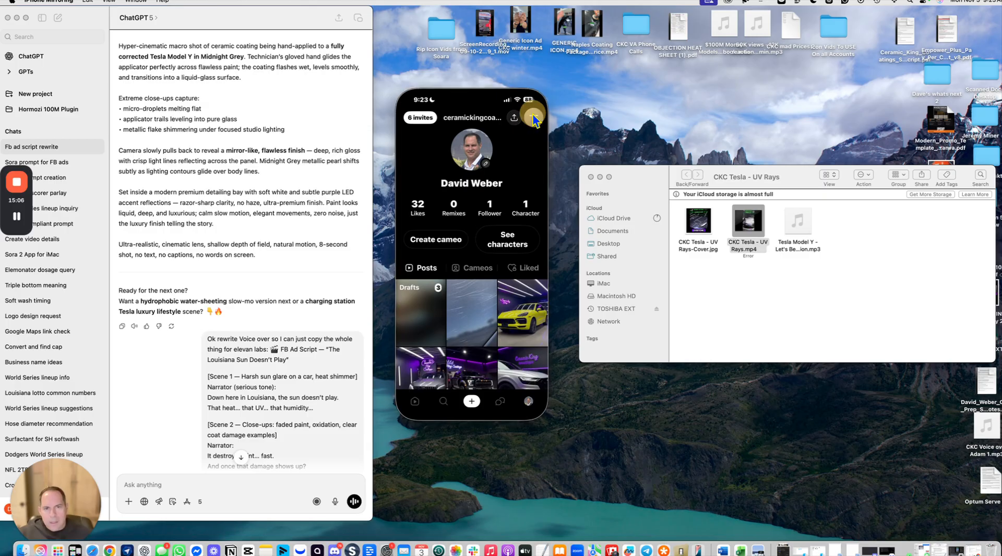
left_click(433, 256)
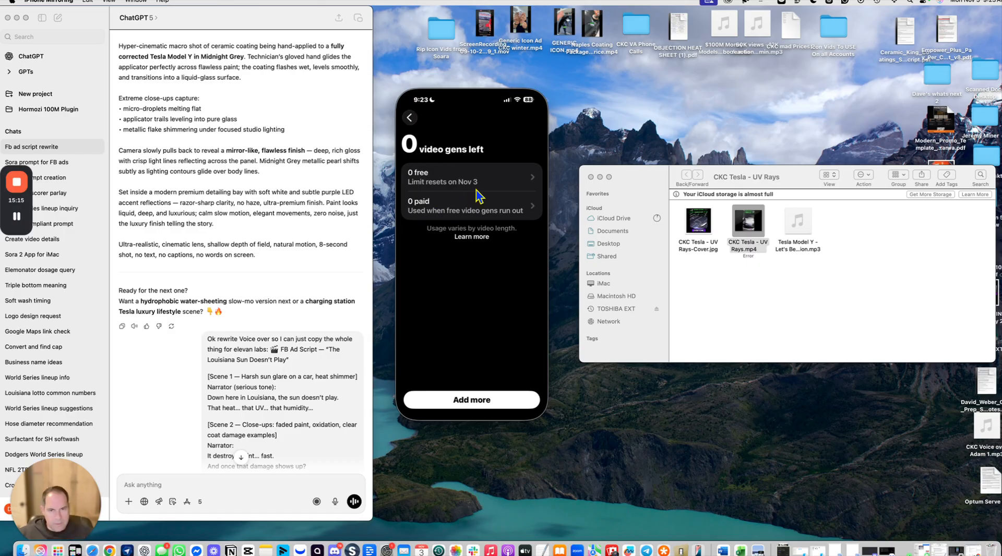
left_click(459, 212)
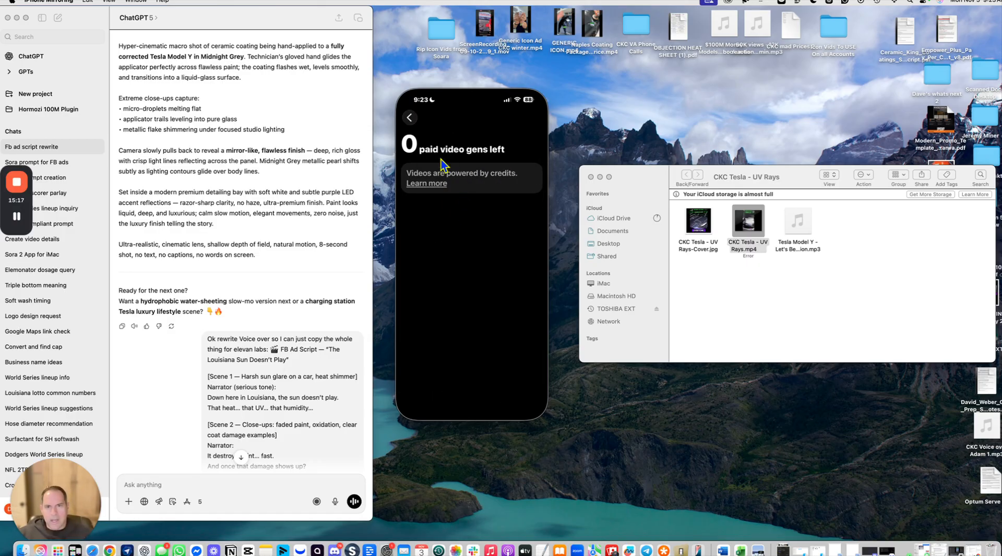
left_click(407, 118)
Step: Open the offer to add more video generations, then back out and close Settings
left_click(472, 402)
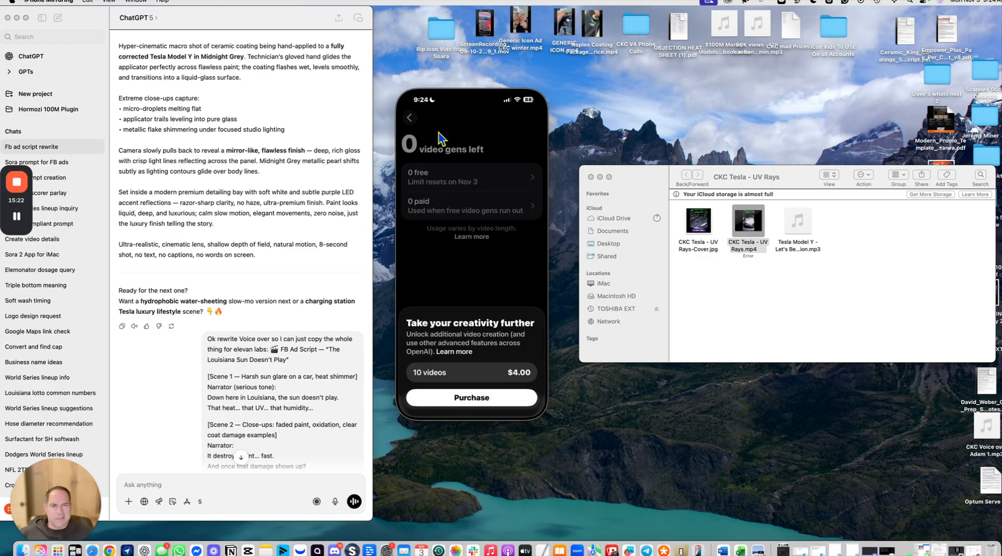
left_click(409, 119)
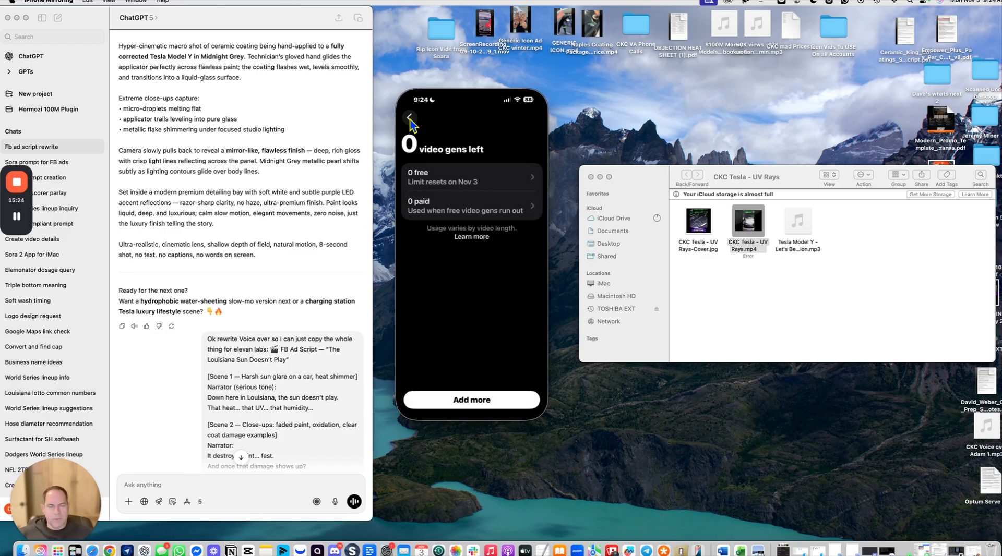
left_click(410, 120)
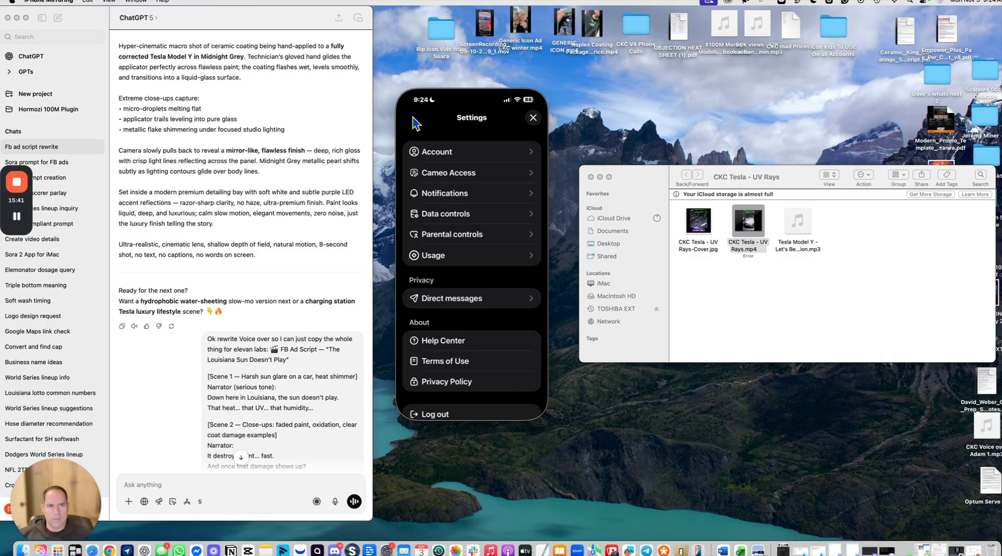
left_click(531, 119)
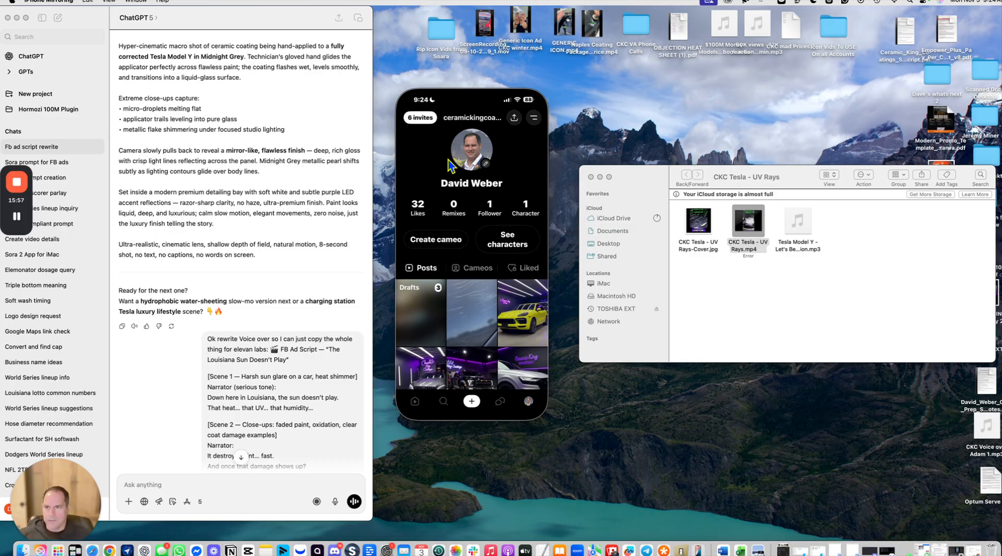
mouse_move(27, 202)
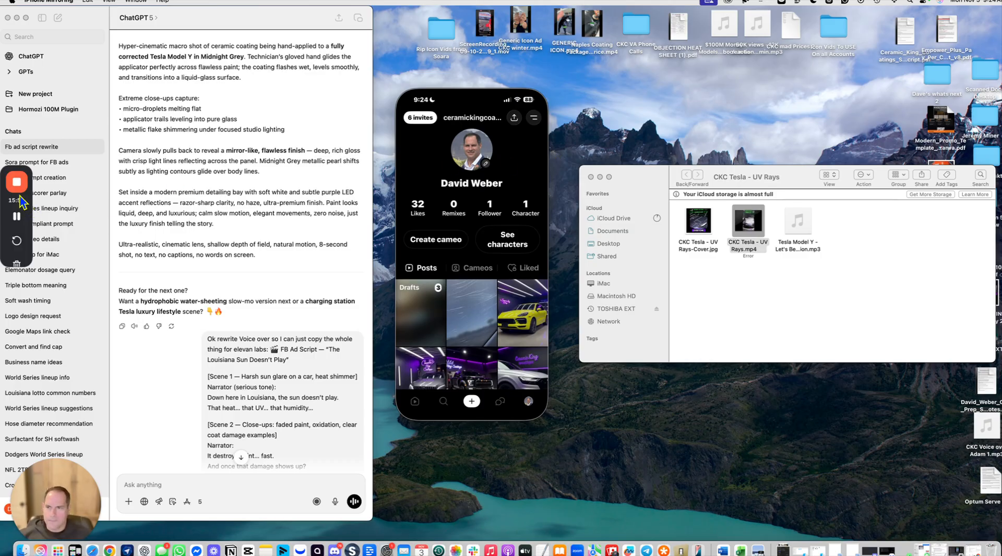